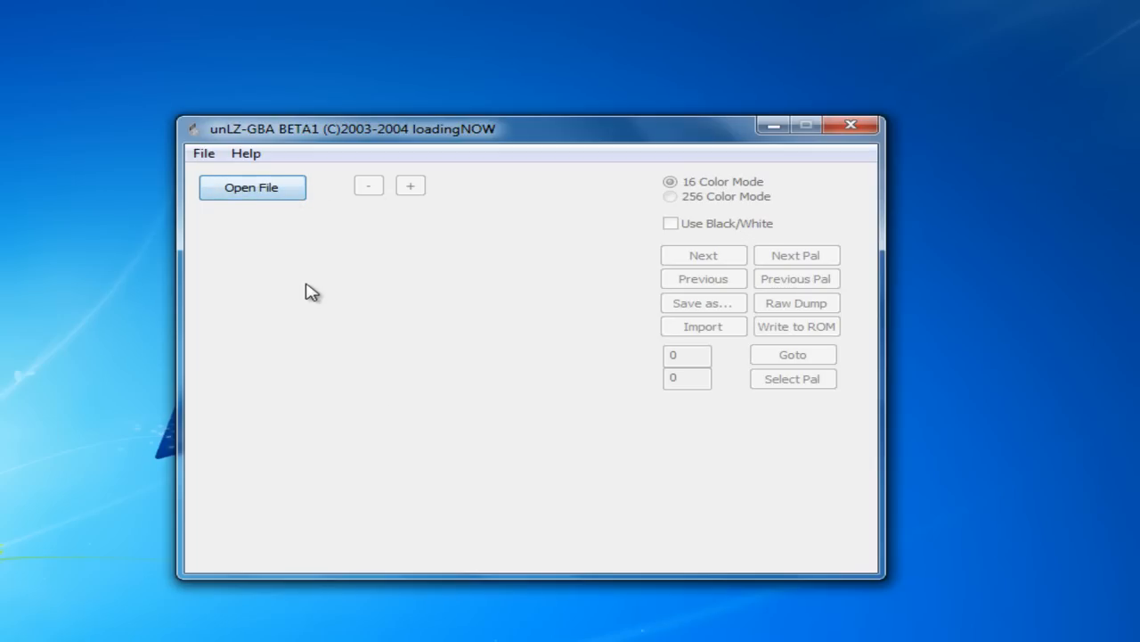
Open Pokemon Ruby.GBA from the Desktop and let it be scanned for LZ77 compressed data
{"action": "left_click", "coordinate": [277, 196]}
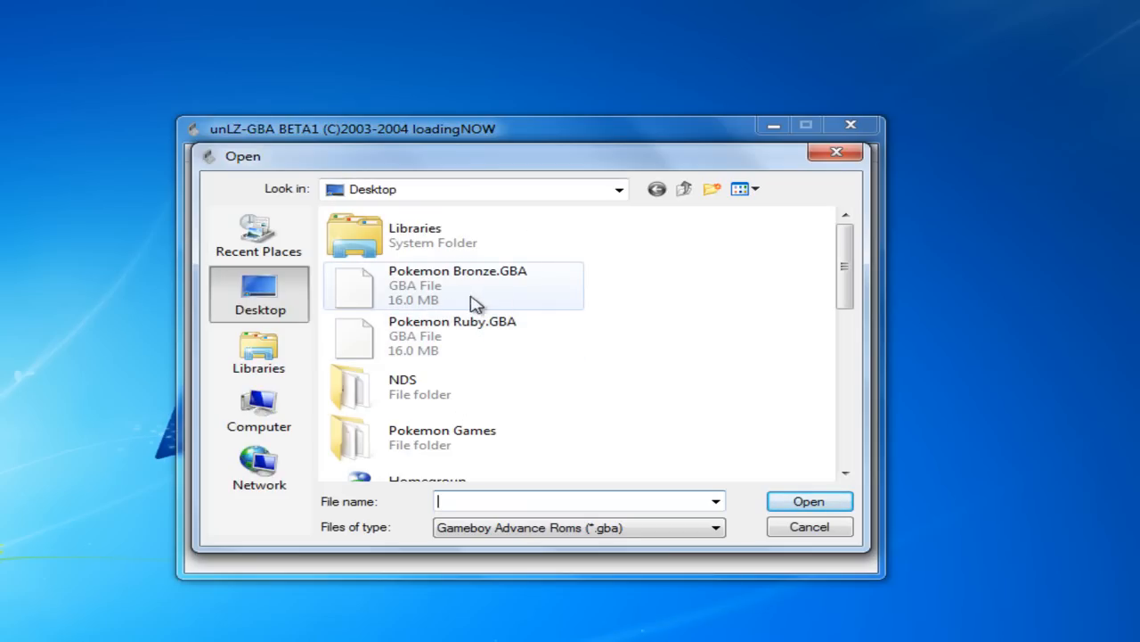
{"action": "double_click", "coordinate": [466, 342]}
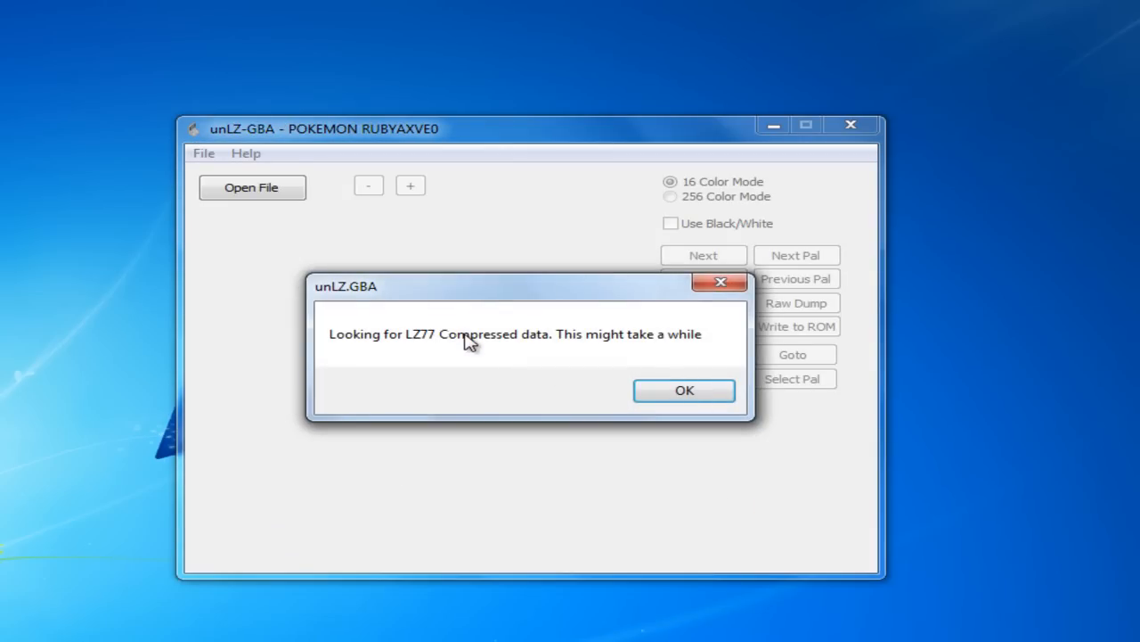
{"action": "left_click", "coordinate": [666, 394]}
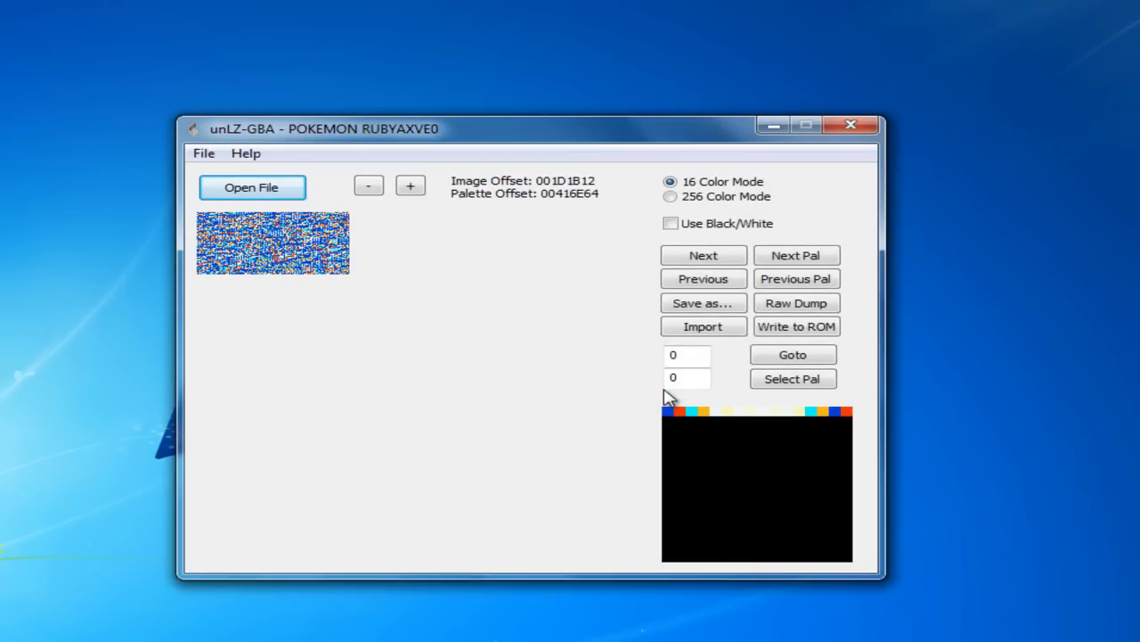
Go to image number 570 in the ROM
{"action": "left_click", "coordinate": [676, 355]}
{"action": "double_click", "coordinate": [680, 355]}
{"action": "type", "text": "5"}
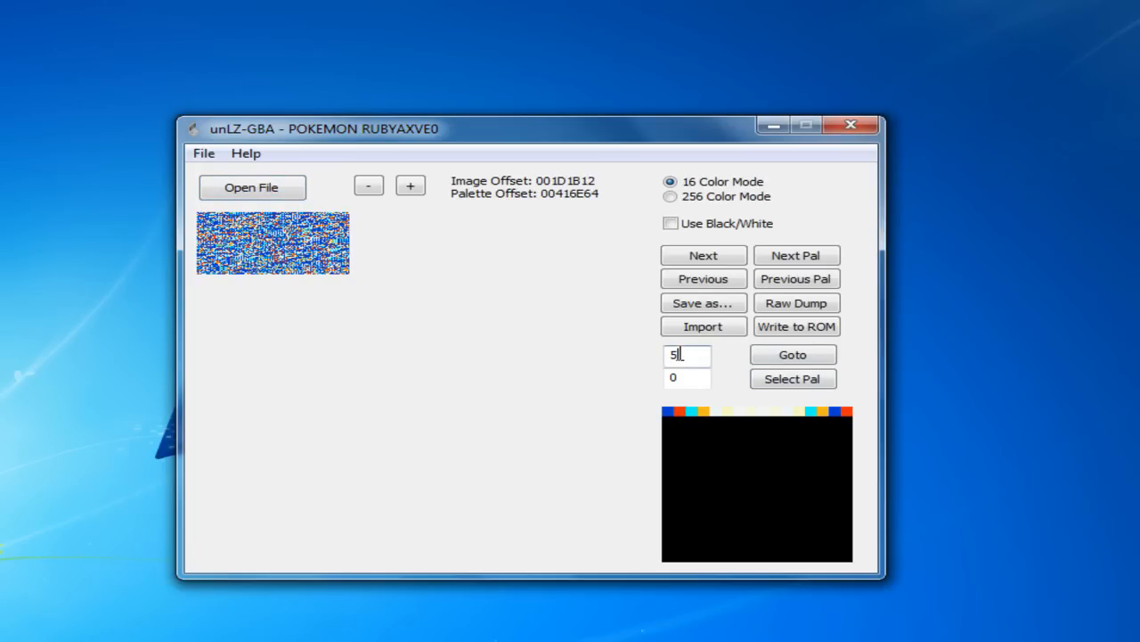
{"action": "type", "text": "2"}
{"action": "type", "text": "0"}
{"action": "left_click", "coordinate": [793, 361]}
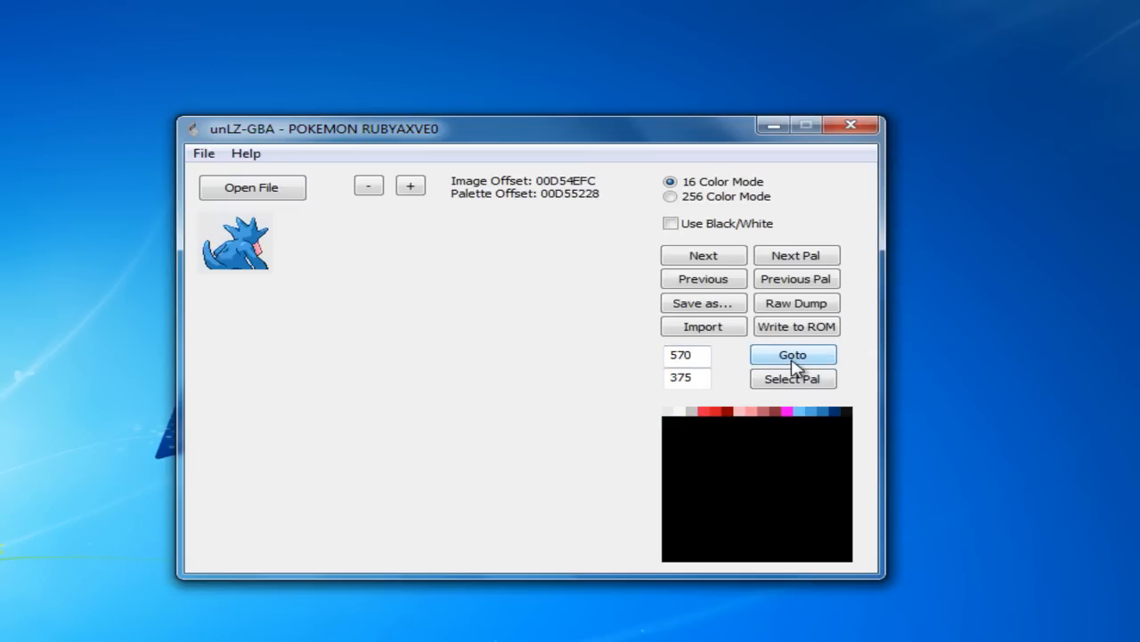
Advance through the ROM's images to number 601, the Victreebel front sprite
{"action": "left_click", "coordinate": [718, 257]}
{"action": "left_click", "coordinate": [718, 258]}
{"action": "left_click", "coordinate": [718, 258]}
{"action": "left_click", "coordinate": [718, 259]}
{"action": "left_click", "coordinate": [718, 259]}
{"action": "left_click", "coordinate": [718, 258]}
{"action": "double_click", "coordinate": [718, 259]}
{"action": "left_click", "coordinate": [719, 258]}
{"action": "double_click", "coordinate": [718, 259]}
{"action": "left_click", "coordinate": [718, 258]}
{"action": "double_click", "coordinate": [718, 259]}
{"action": "left_click", "coordinate": [718, 258]}
{"action": "left_click", "coordinate": [719, 258]}
{"action": "double_click", "coordinate": [718, 259]}
{"action": "double_click", "coordinate": [718, 258]}
{"action": "left_click", "coordinate": [718, 258]}
{"action": "double_click", "coordinate": [718, 258]}
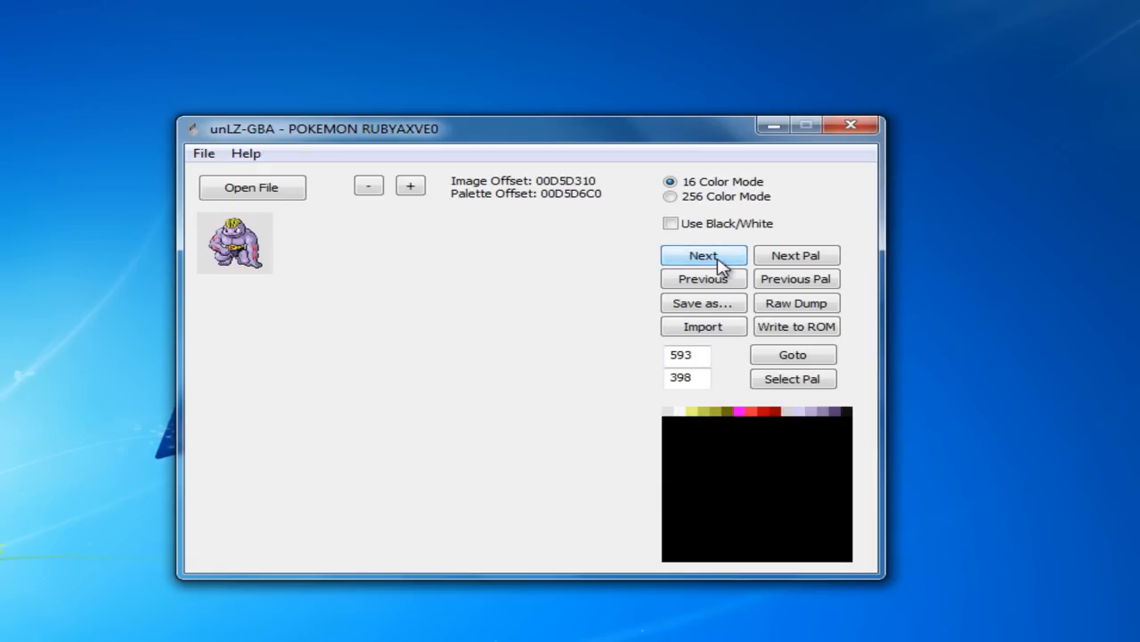
{"action": "double_click", "coordinate": [719, 258]}
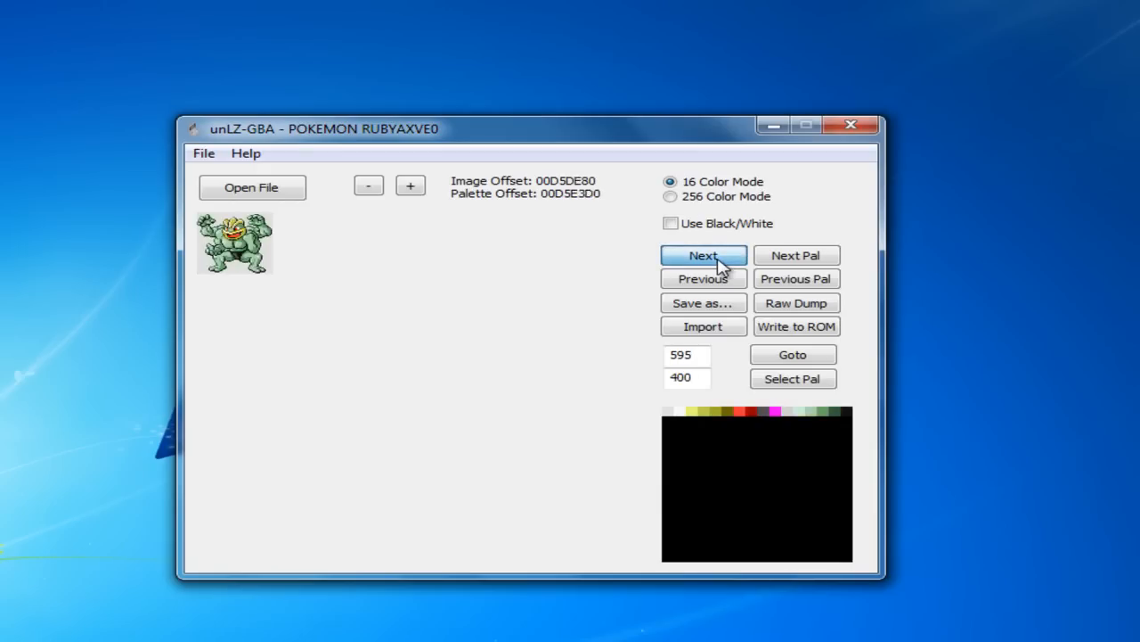
{"action": "double_click", "coordinate": [718, 258]}
{"action": "left_click", "coordinate": [718, 258]}
{"action": "left_click", "coordinate": [718, 258]}
{"action": "double_click", "coordinate": [718, 258]}
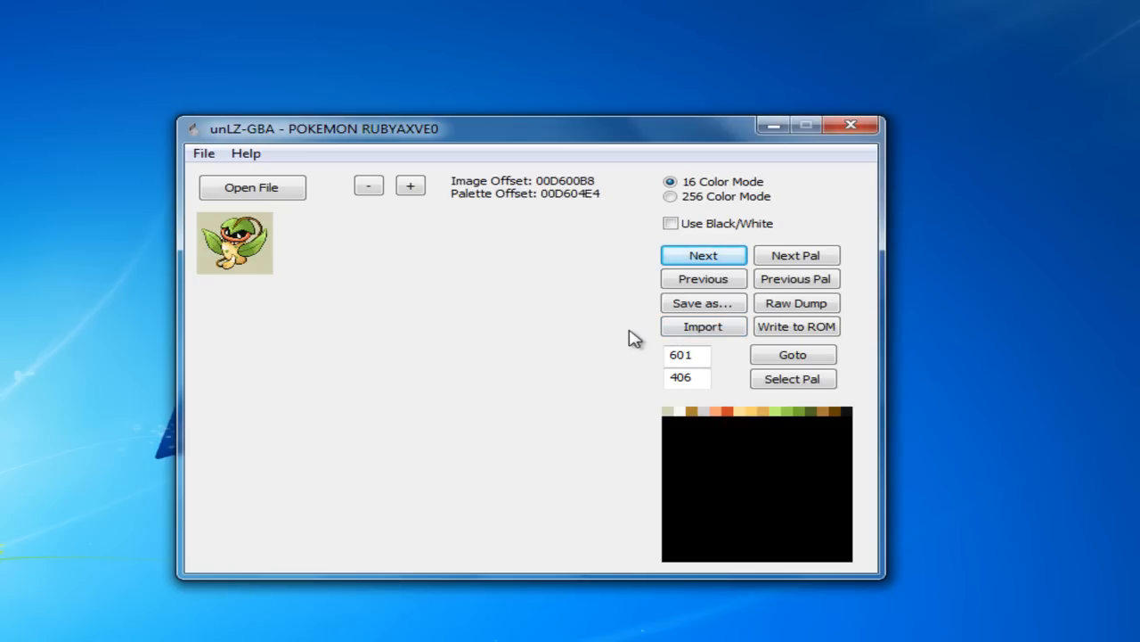
Import Front.png over image 601 and write image and palette to the ROM, with pointers fixed automatically and auto abort off
{"action": "left_click", "coordinate": [707, 327]}
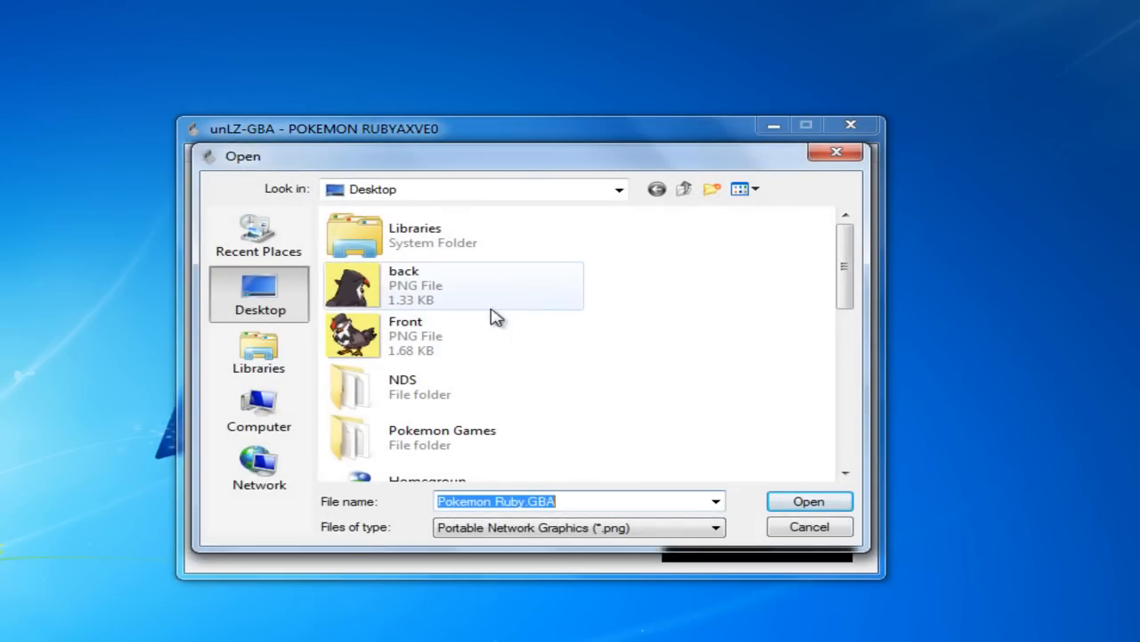
{"action": "double_click", "coordinate": [433, 342]}
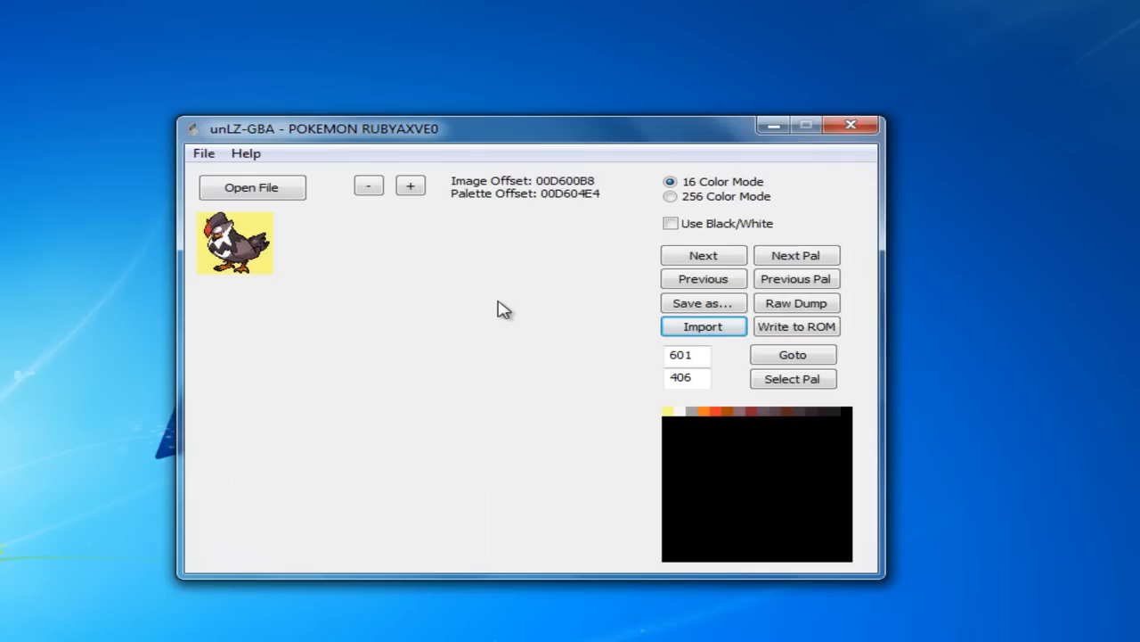
{"action": "left_click", "coordinate": [772, 329]}
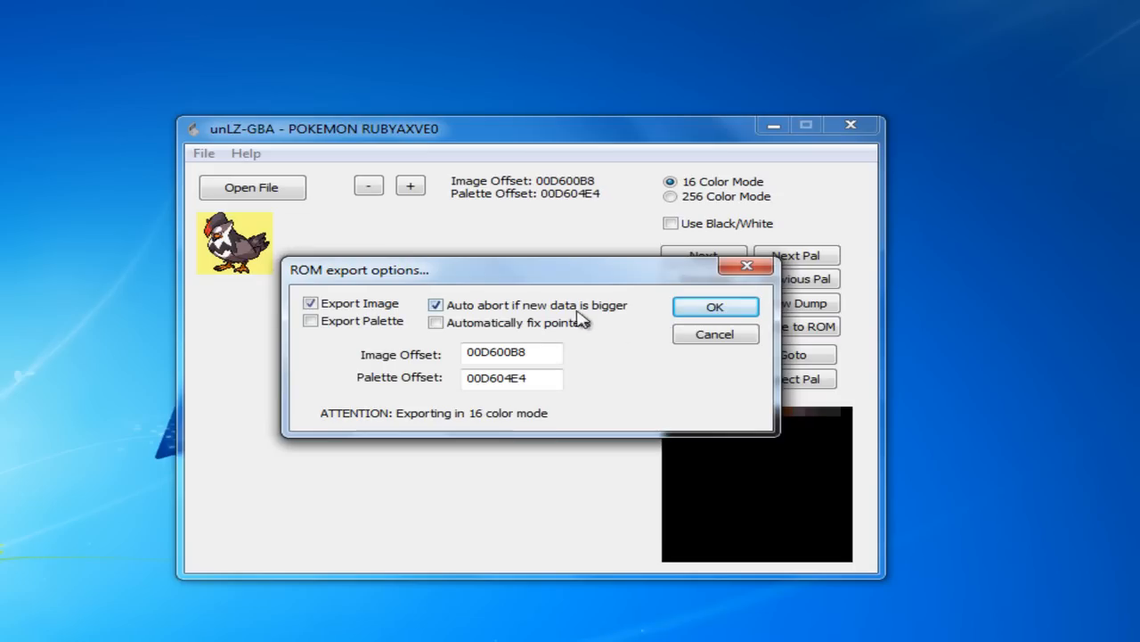
{"action": "left_click", "coordinate": [516, 308]}
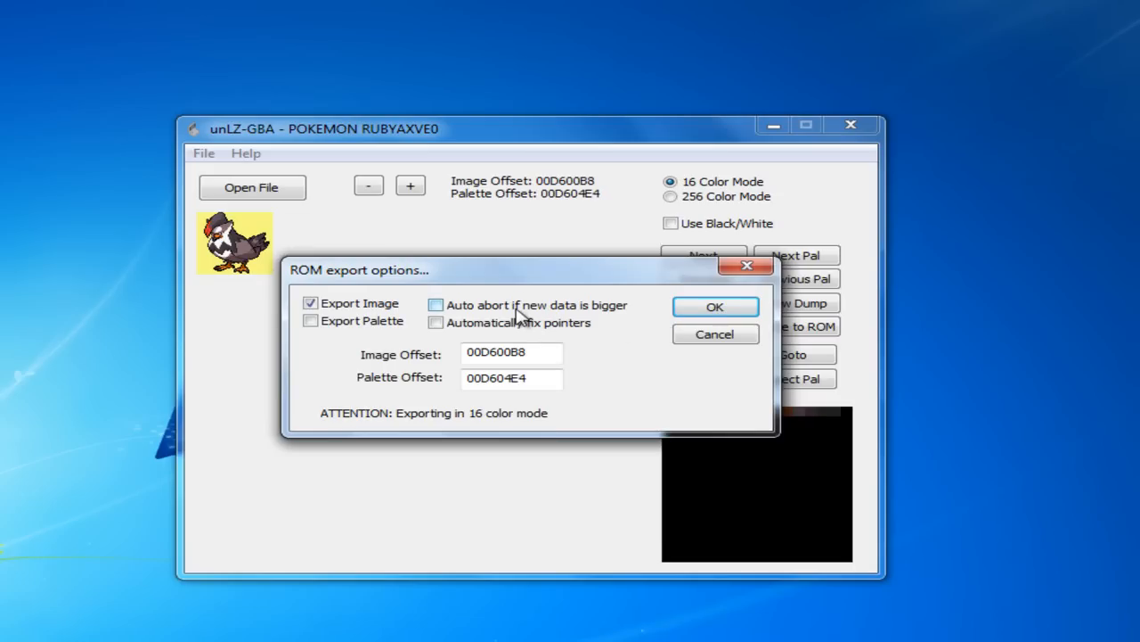
{"action": "left_click", "coordinate": [463, 325]}
{"action": "left_click", "coordinate": [389, 324]}
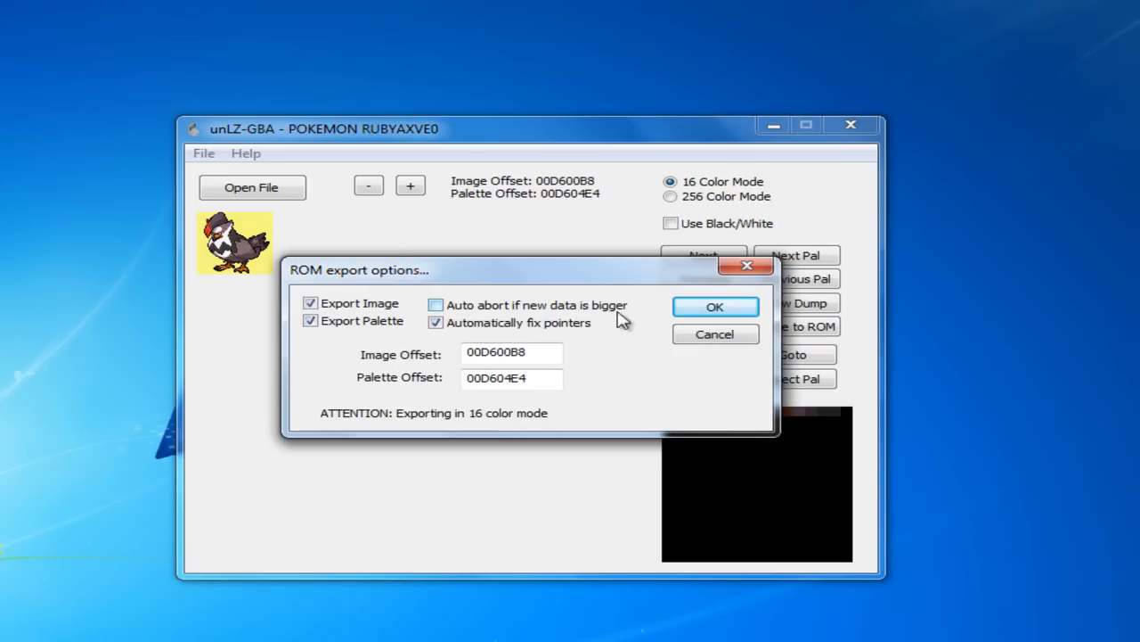
{"action": "left_click", "coordinate": [714, 312]}
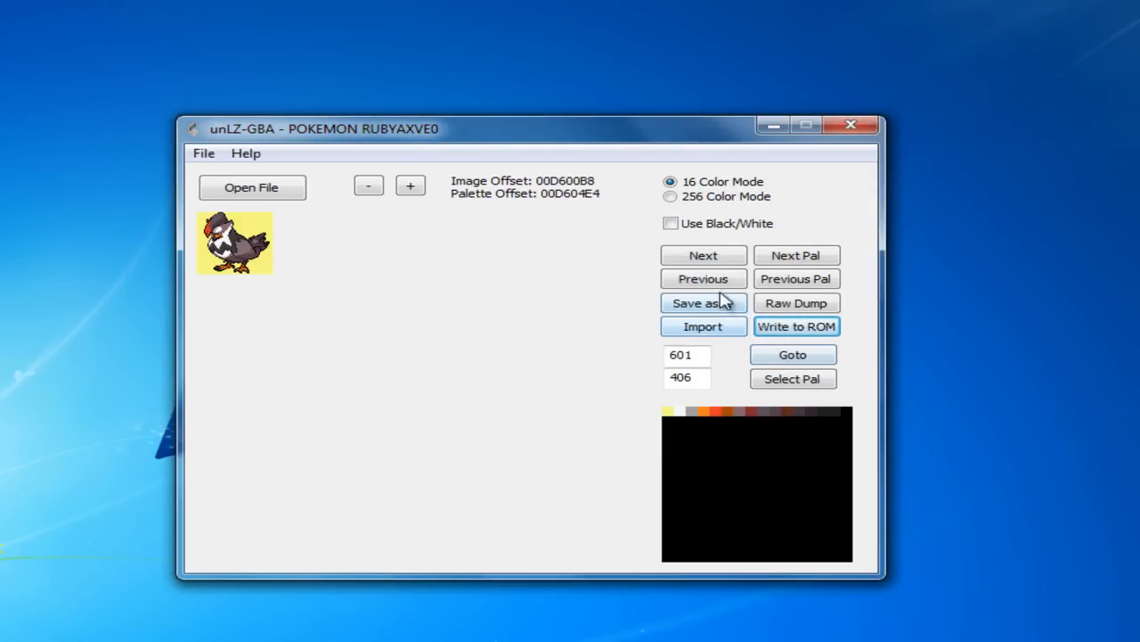
Replace image 602, the Victreebel back sprite, with back.png and write its image and palette to the ROM
{"action": "left_click", "coordinate": [724, 287]}
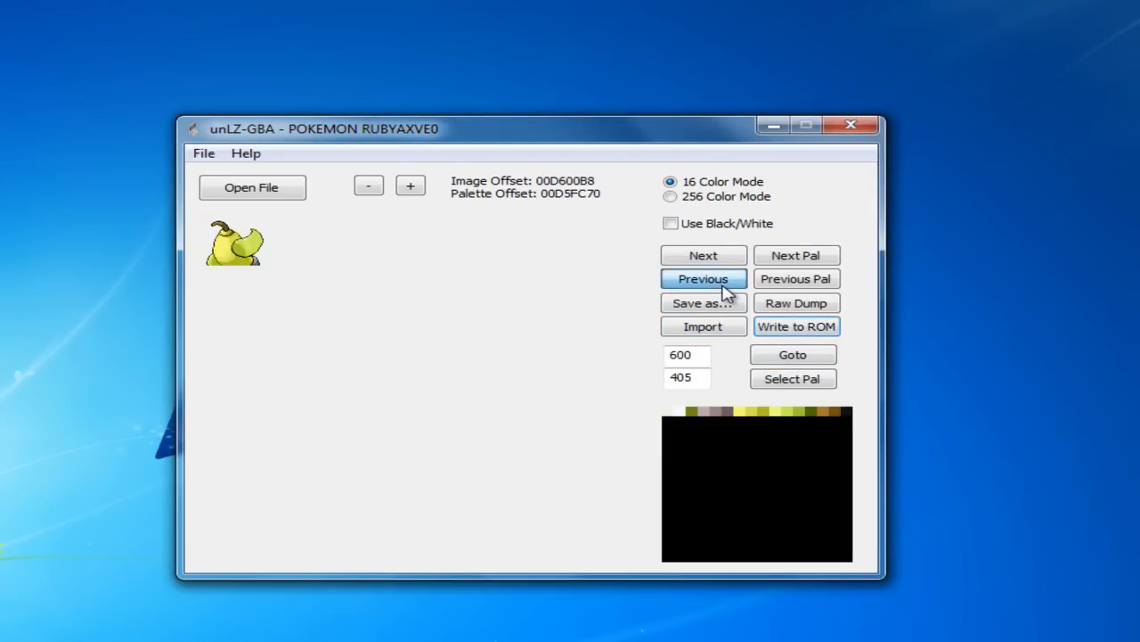
{"action": "left_click", "coordinate": [725, 264]}
{"action": "left_click", "coordinate": [728, 270]}
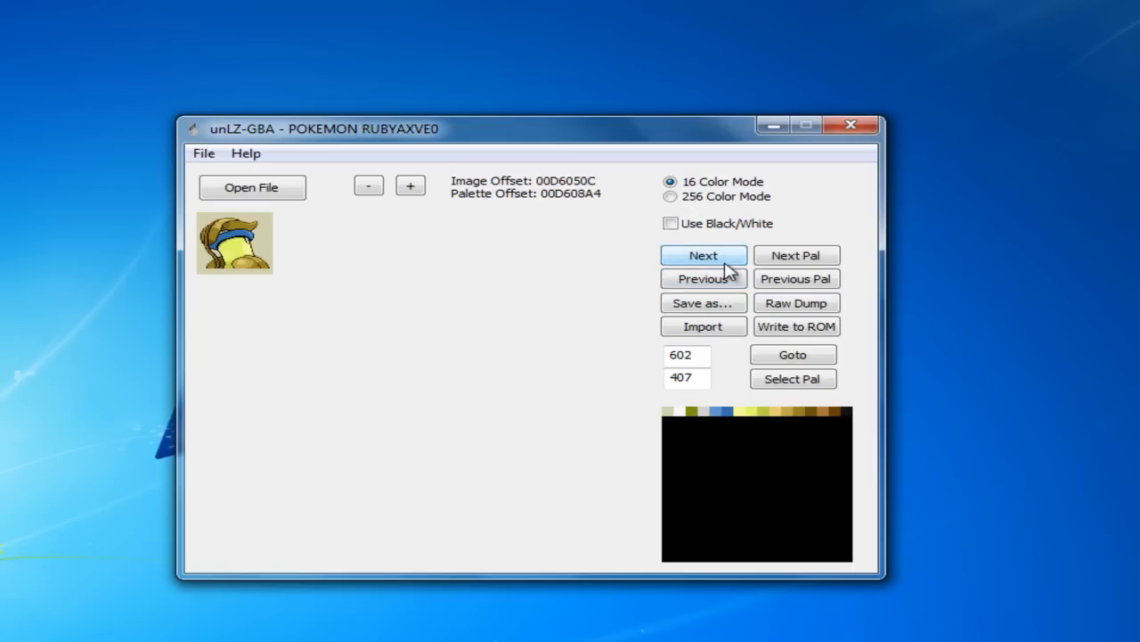
{"action": "left_click", "coordinate": [722, 331]}
{"action": "double_click", "coordinate": [499, 294]}
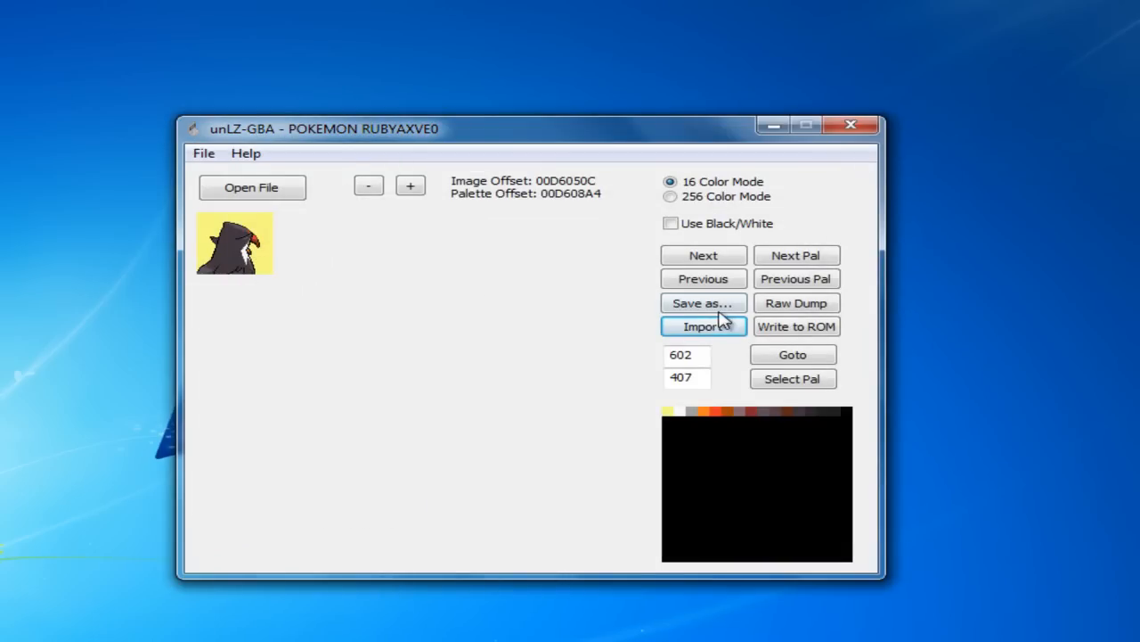
{"action": "left_click", "coordinate": [783, 332]}
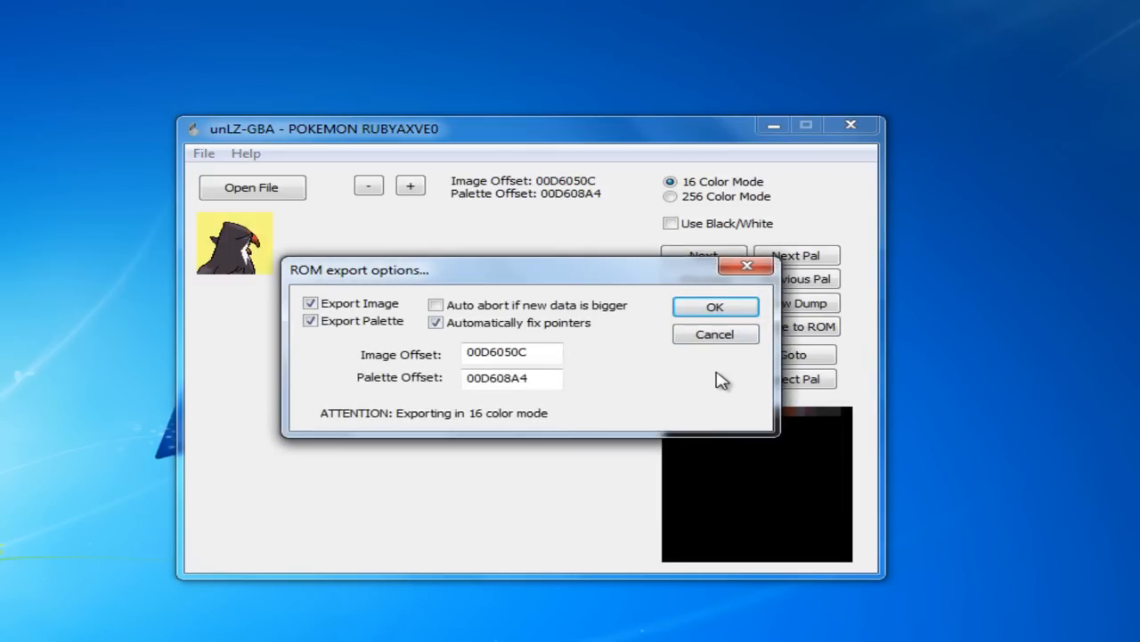
{"action": "left_click", "coordinate": [716, 307]}
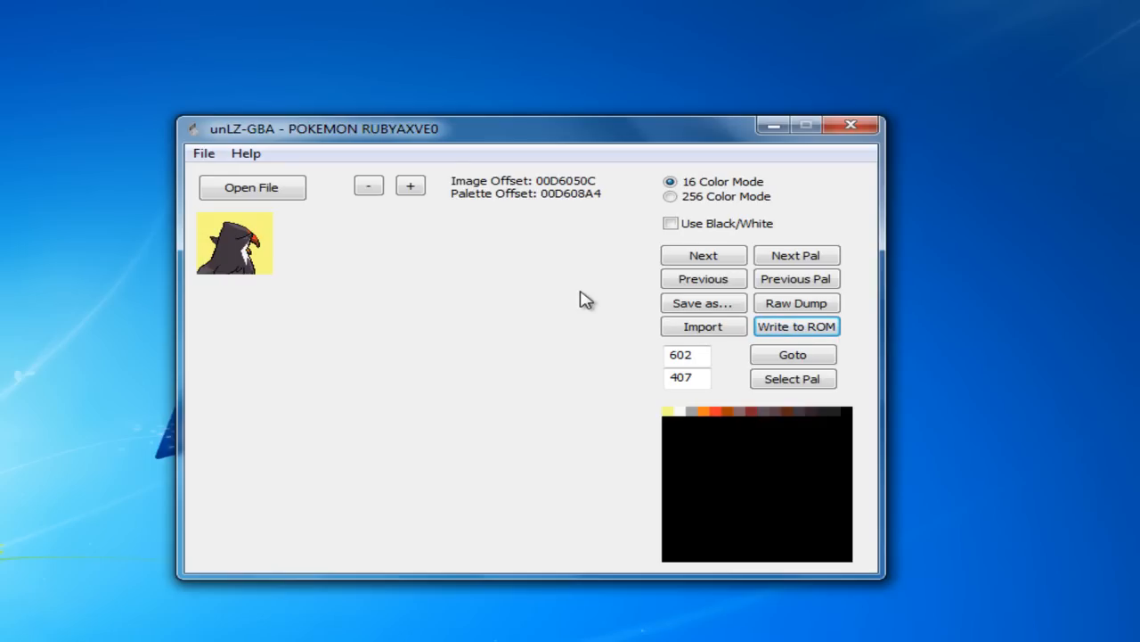
Close unLZ-GBA, switch to Advanced Sprite Position Editor and open Pokemon Ruby.GBA from the Desktop
{"action": "left_click", "coordinate": [852, 127]}
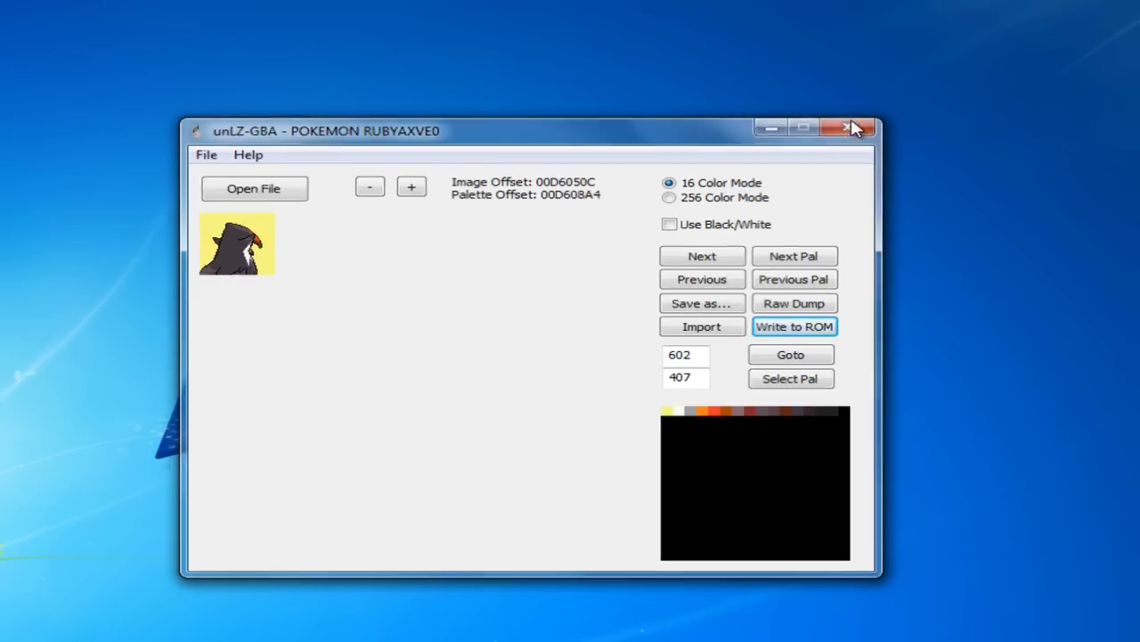
{"action": "left_click_drag", "start_coordinate": [41, 186], "coordinate": [509, 211]}
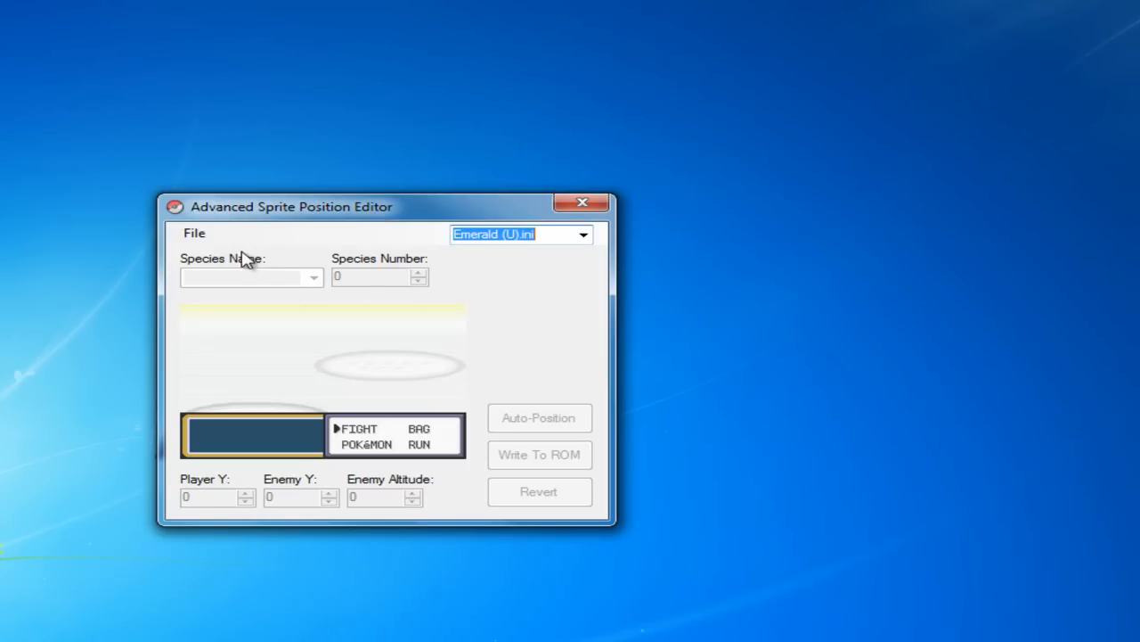
{"action": "left_click", "coordinate": [204, 239]}
{"action": "left_click", "coordinate": [250, 258]}
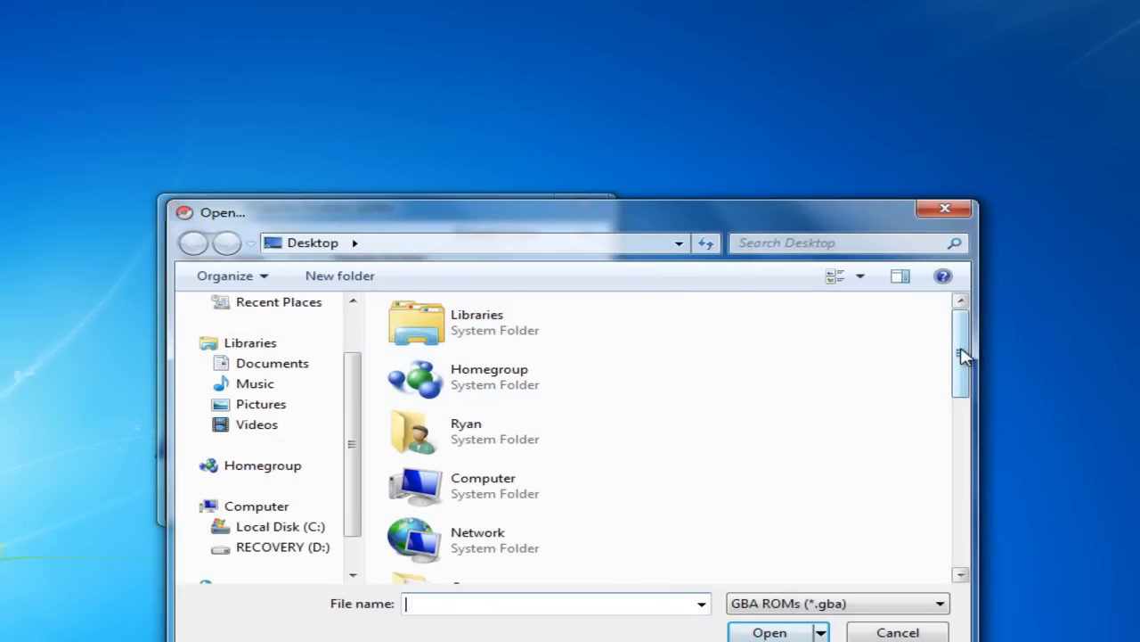
{"action": "left_click_drag", "start_coordinate": [962, 357], "coordinate": [995, 585]}
{"action": "double_click", "coordinate": [585, 577]}
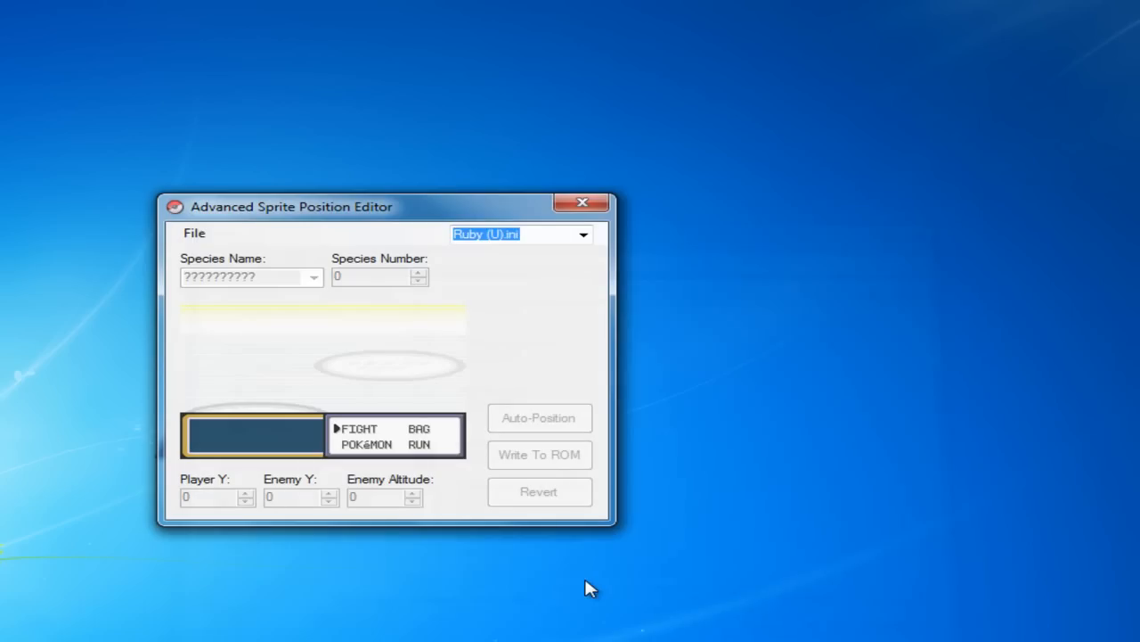
Select VICTREEBEL, species number 71, for sprite positioning
{"action": "left_click", "coordinate": [418, 271]}
{"action": "left_click", "coordinate": [417, 272]}
{"action": "left_click", "coordinate": [417, 272]}
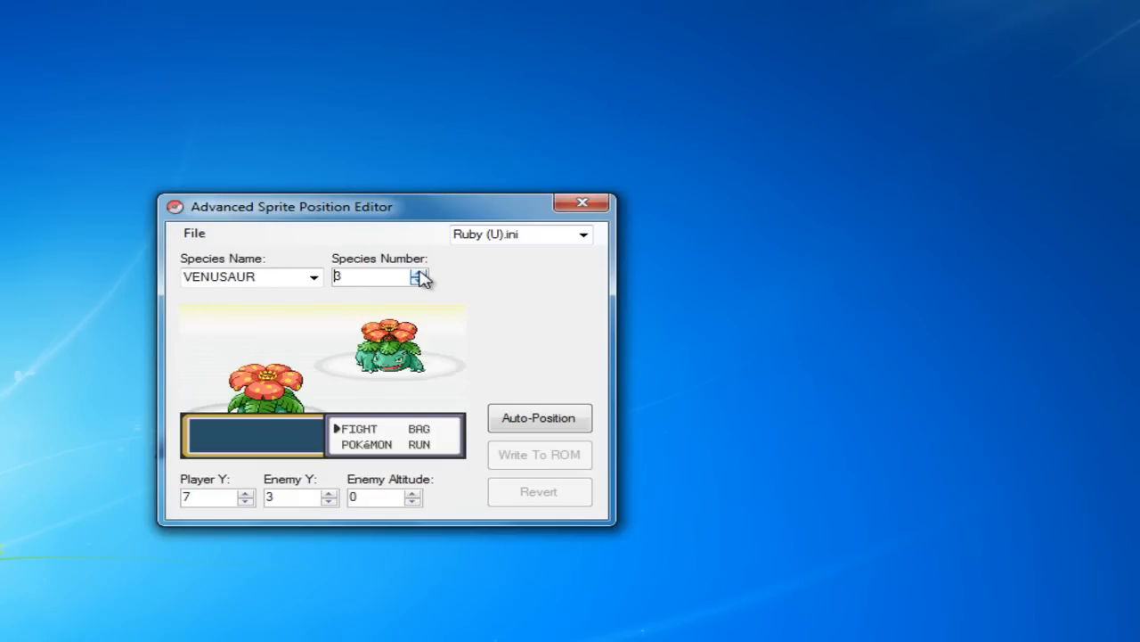
{"action": "type", "text": "7"}
{"action": "left_click", "coordinate": [313, 278]}
{"action": "left_click_drag", "start_coordinate": [312, 375], "coordinate": [311, 382]}
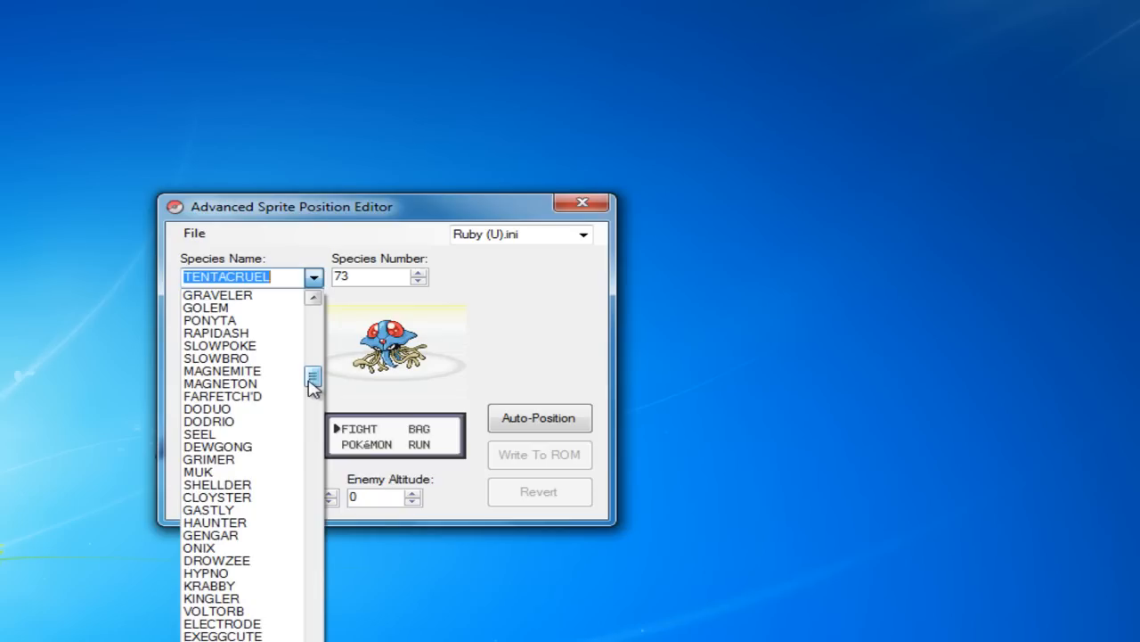
{"action": "left_click_drag", "start_coordinate": [311, 383], "coordinate": [310, 371]}
{"action": "left_click", "coordinate": [285, 333]}
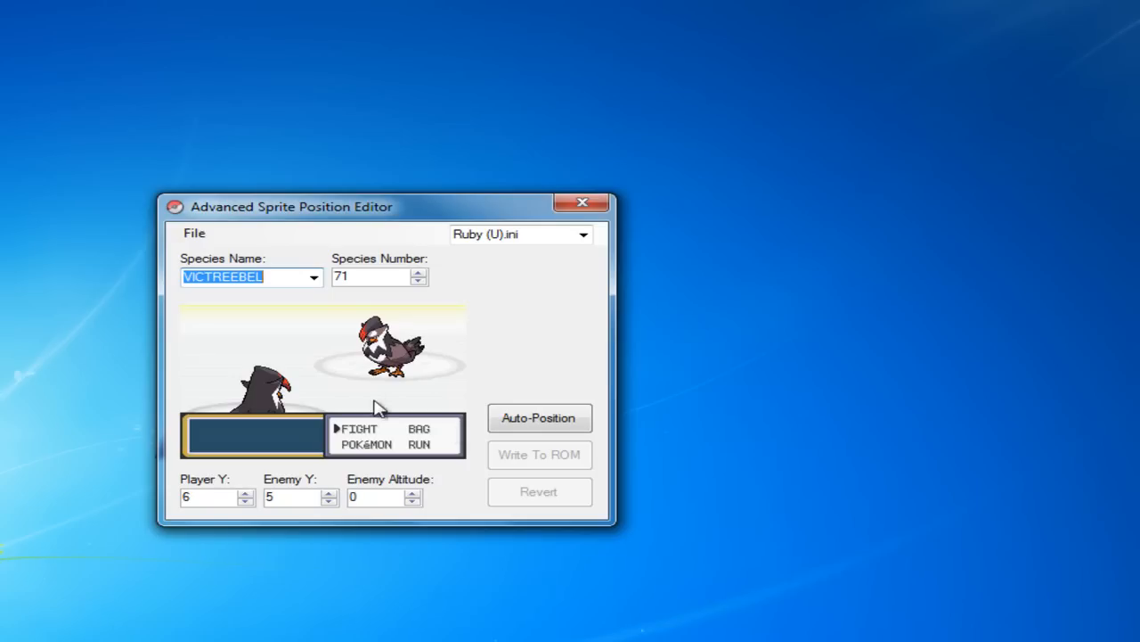
Raise Victreebel's enemy sprite by setting Enemy Y to -2
{"action": "left_click", "coordinate": [329, 501]}
{"action": "left_click", "coordinate": [329, 500]}
{"action": "left_click", "coordinate": [329, 501]}
{"action": "left_click", "coordinate": [329, 500]}
{"action": "left_click", "coordinate": [328, 501]}
{"action": "left_click", "coordinate": [329, 501]}
{"action": "left_click", "coordinate": [329, 501]}
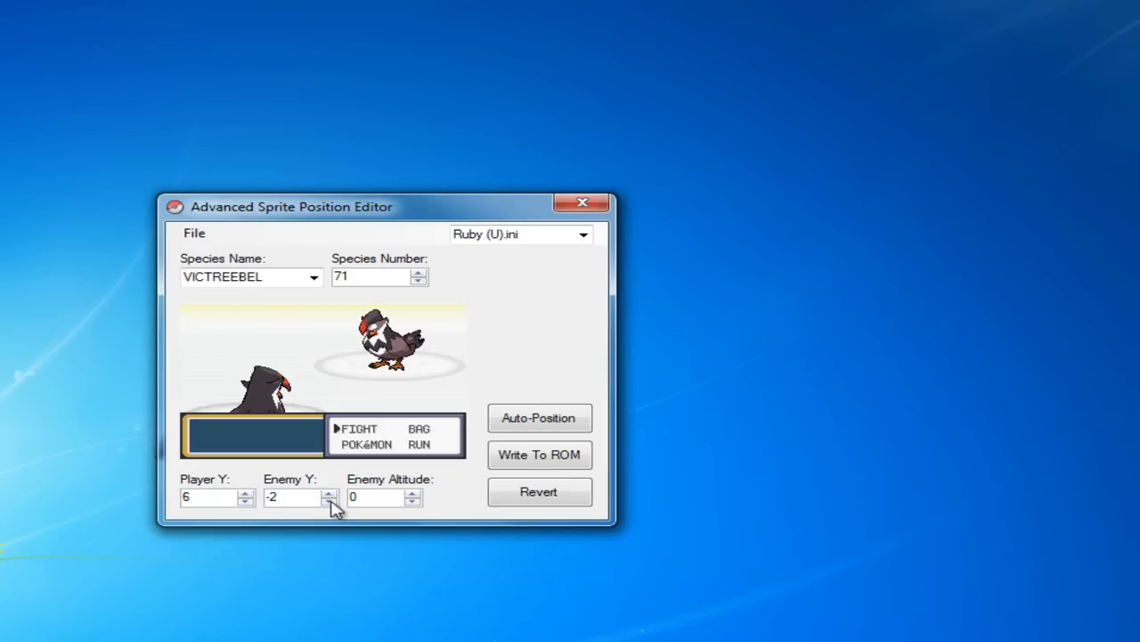
Set Victreebel's Player Y to 1, then write the sprite positions to the ROM and close the position editor
{"action": "left_click", "coordinate": [250, 501]}
{"action": "left_click", "coordinate": [250, 502]}
{"action": "left_click", "coordinate": [250, 502]}
{"action": "left_click", "coordinate": [249, 502]}
{"action": "left_click", "coordinate": [249, 502]}
{"action": "left_click", "coordinate": [249, 501]}
{"action": "left_click", "coordinate": [250, 501]}
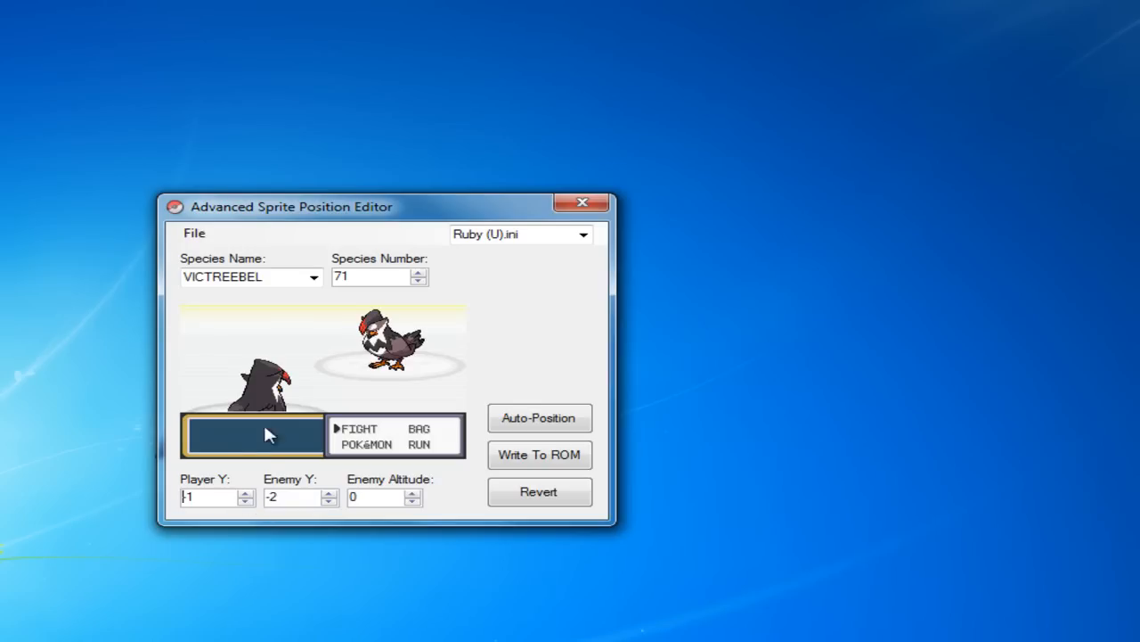
{"action": "left_click", "coordinate": [246, 493]}
{"action": "left_click", "coordinate": [246, 493]}
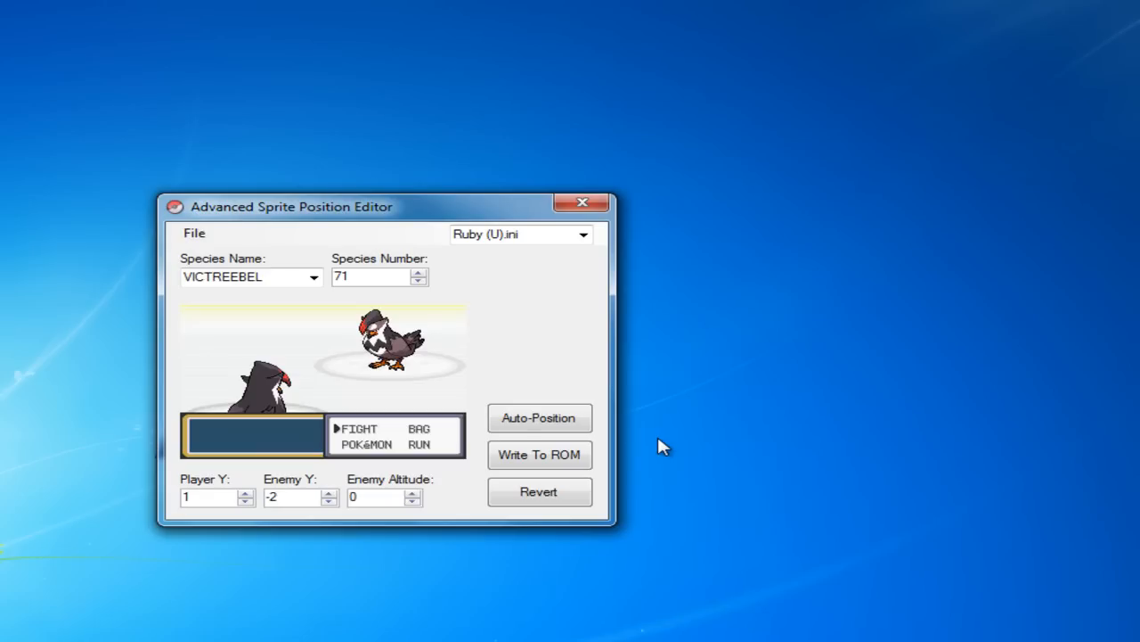
{"action": "left_click", "coordinate": [571, 458]}
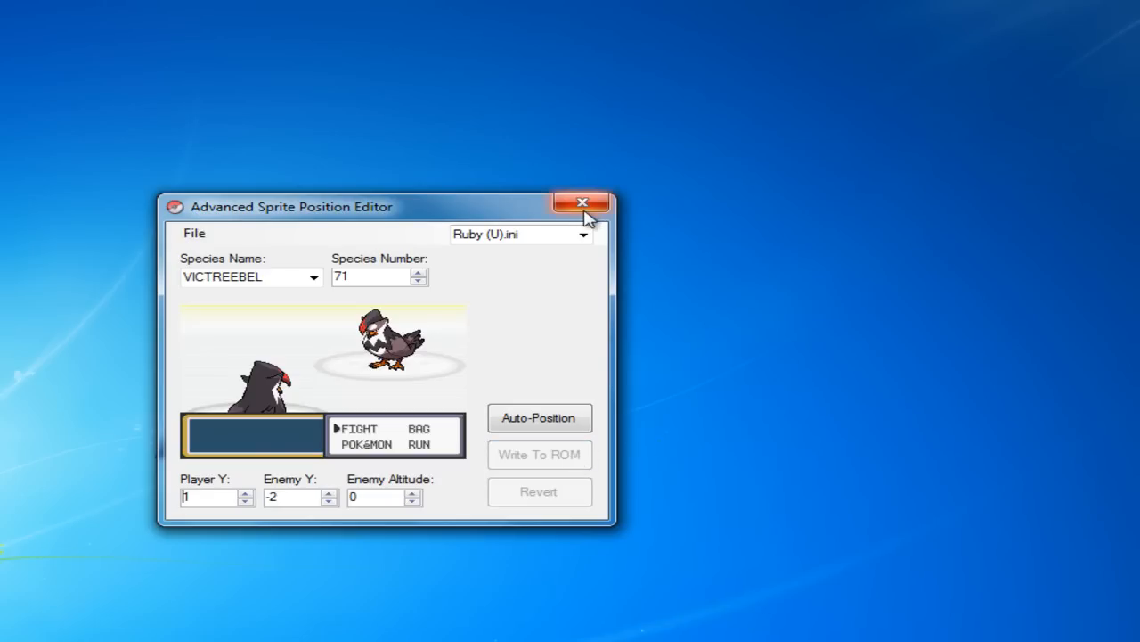
{"action": "left_click", "coordinate": [584, 212]}
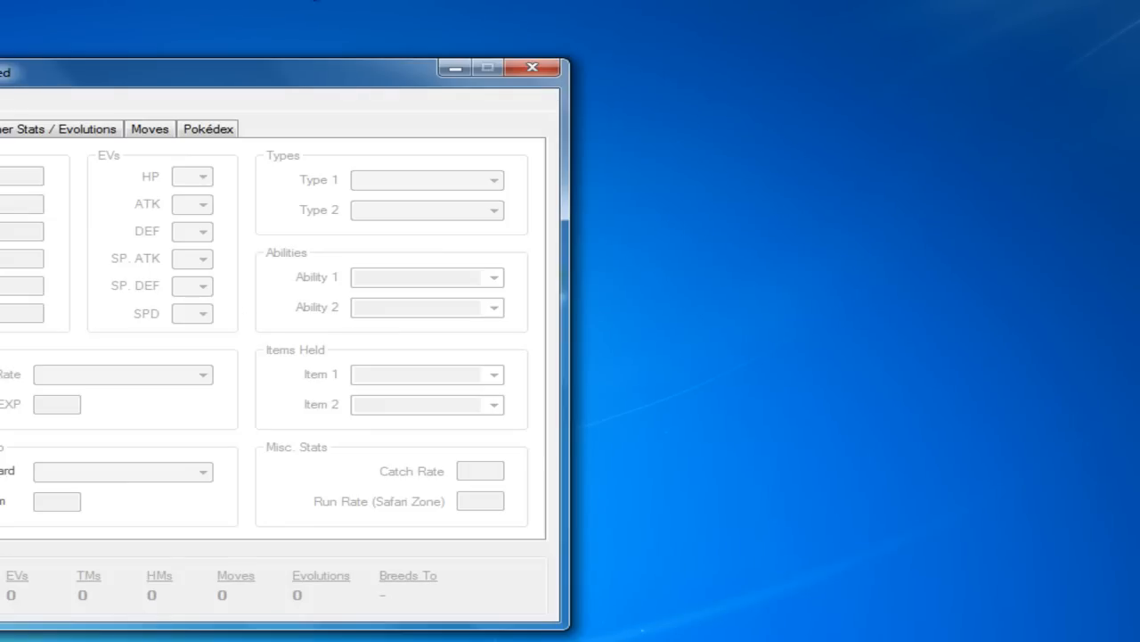
Open the Pokemon Ruby.GBA ROM from the Desktop in YAPE
{"action": "left_click_drag", "start_coordinate": [277, 85], "coordinate": [670, 55]}
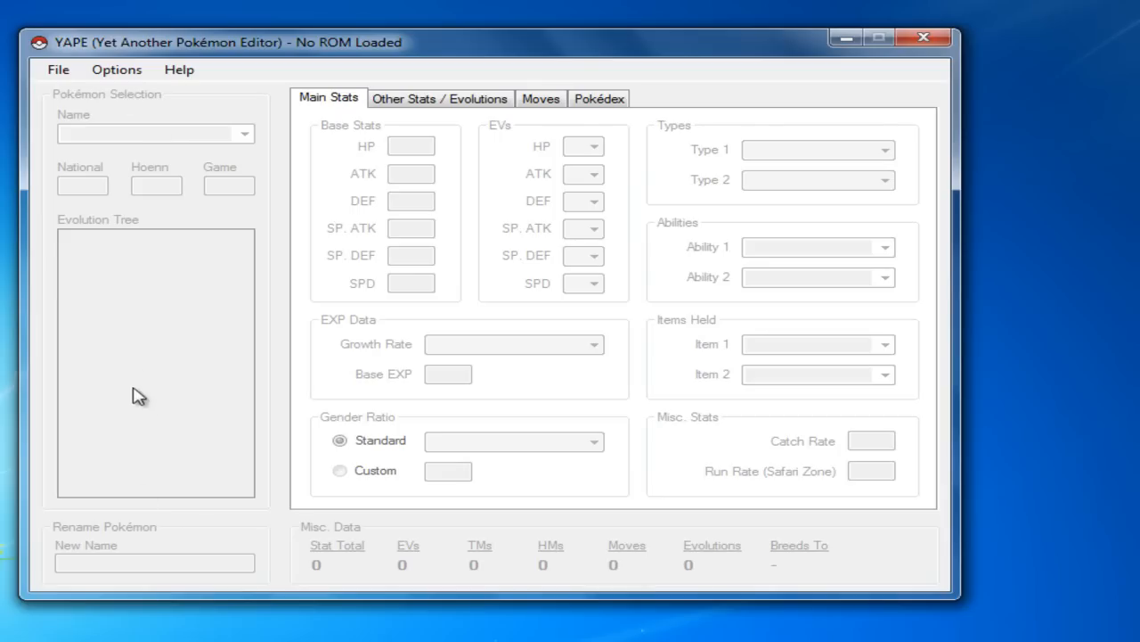
{"action": "left_click", "coordinate": [59, 70]}
{"action": "left_click", "coordinate": [90, 89]}
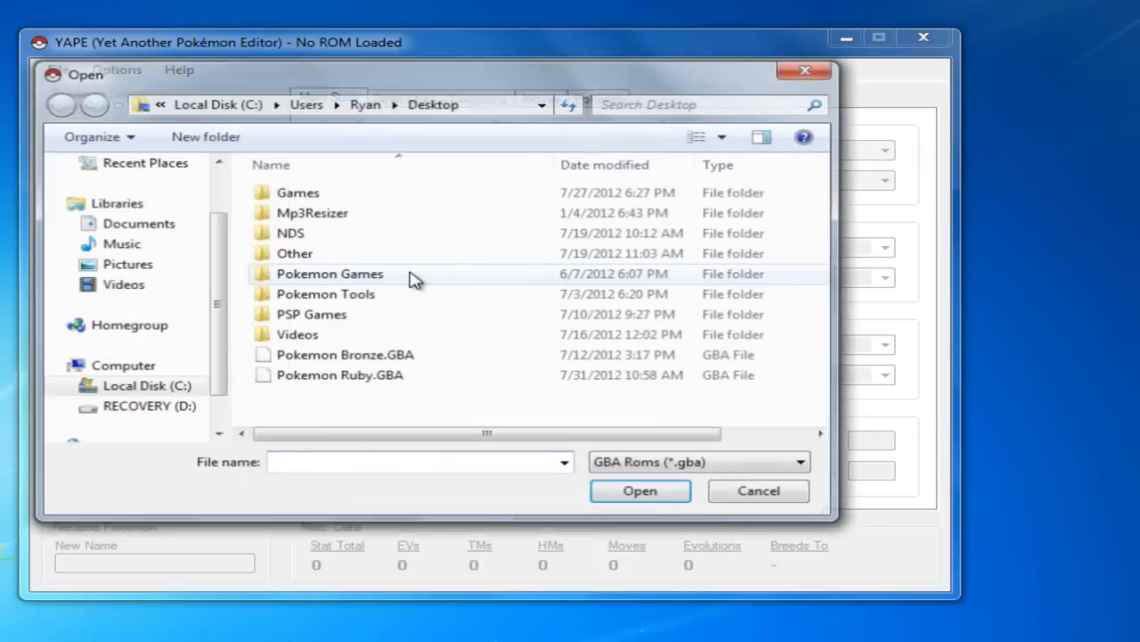
{"action": "scroll", "coordinate": [211, 186], "scroll_direction": "up", "scroll_amount": 2}
{"action": "left_click", "coordinate": [179, 191]}
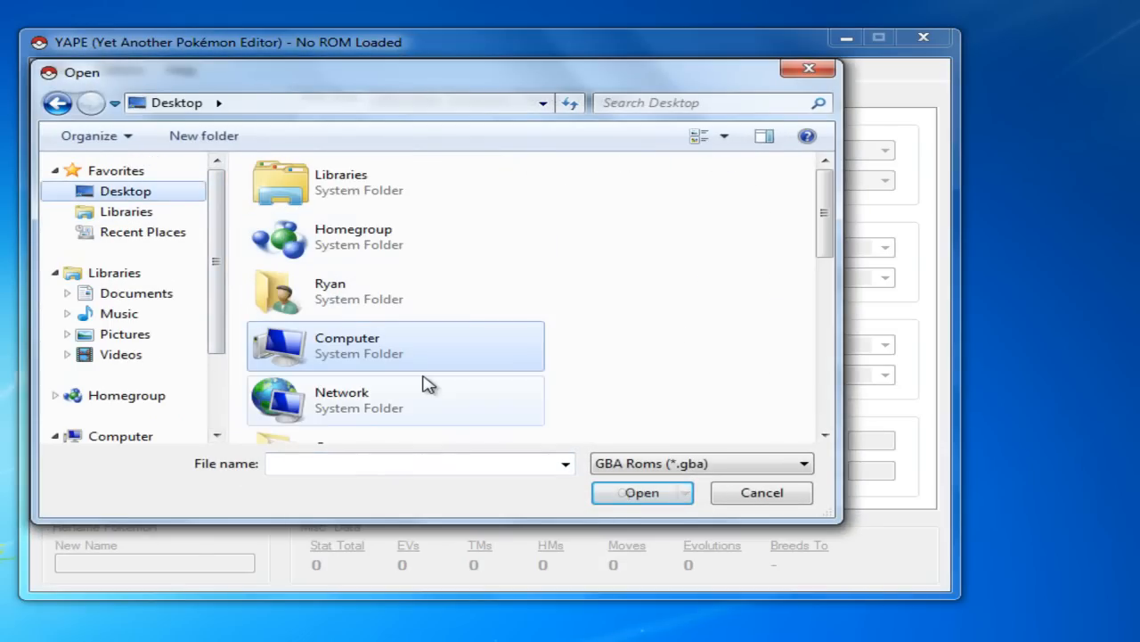
{"action": "left_click_drag", "start_coordinate": [829, 211], "coordinate": [828, 364]}
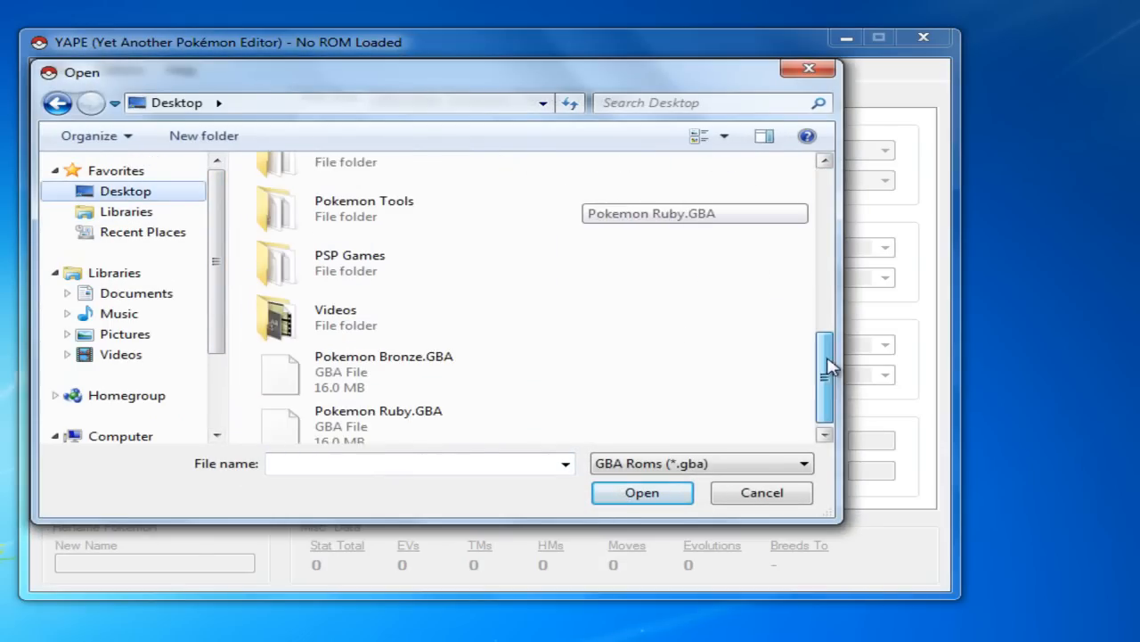
{"action": "double_click", "coordinate": [390, 418]}
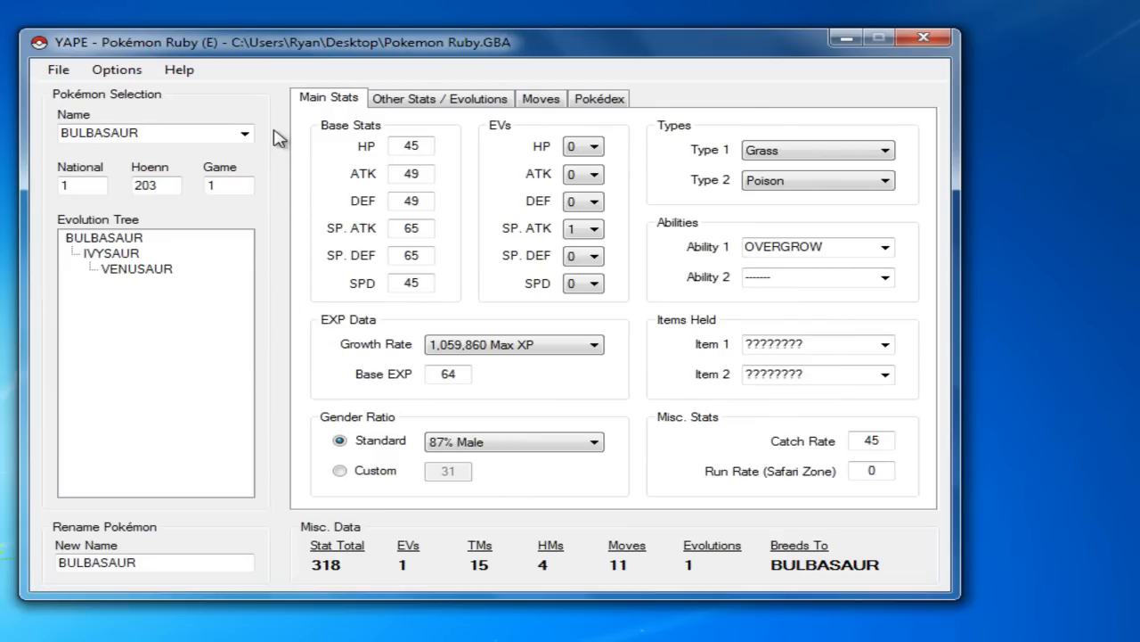
Choose VICTREEBEL as the Pokémon to edit
{"action": "left_click", "coordinate": [245, 134]}
{"action": "left_click_drag", "start_coordinate": [246, 175], "coordinate": [250, 182]}
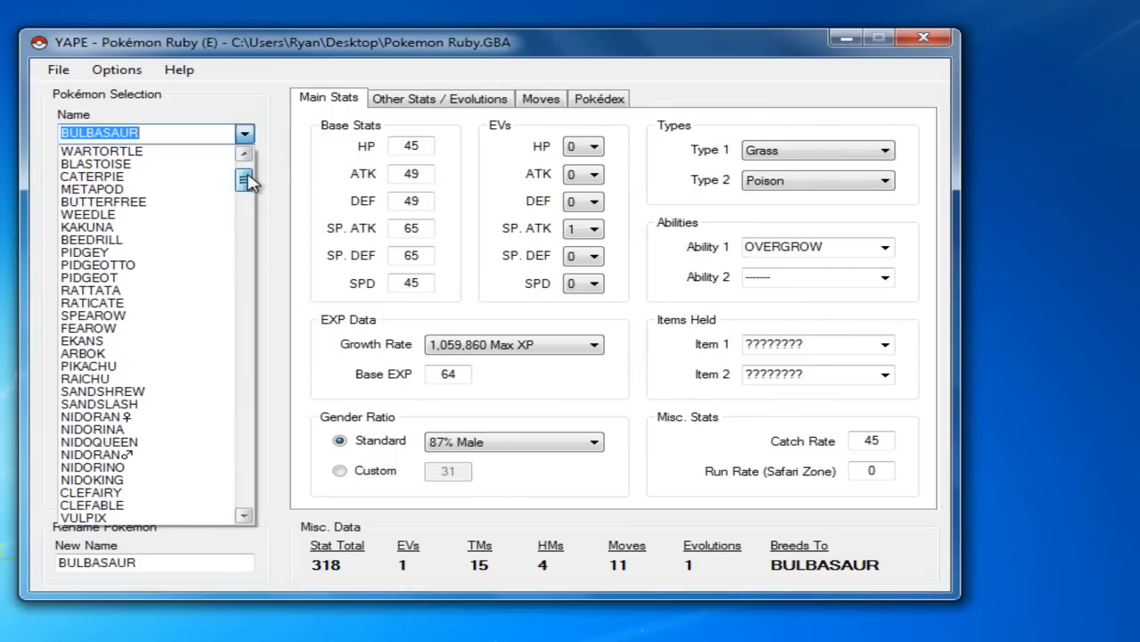
{"action": "left_click", "coordinate": [241, 348]}
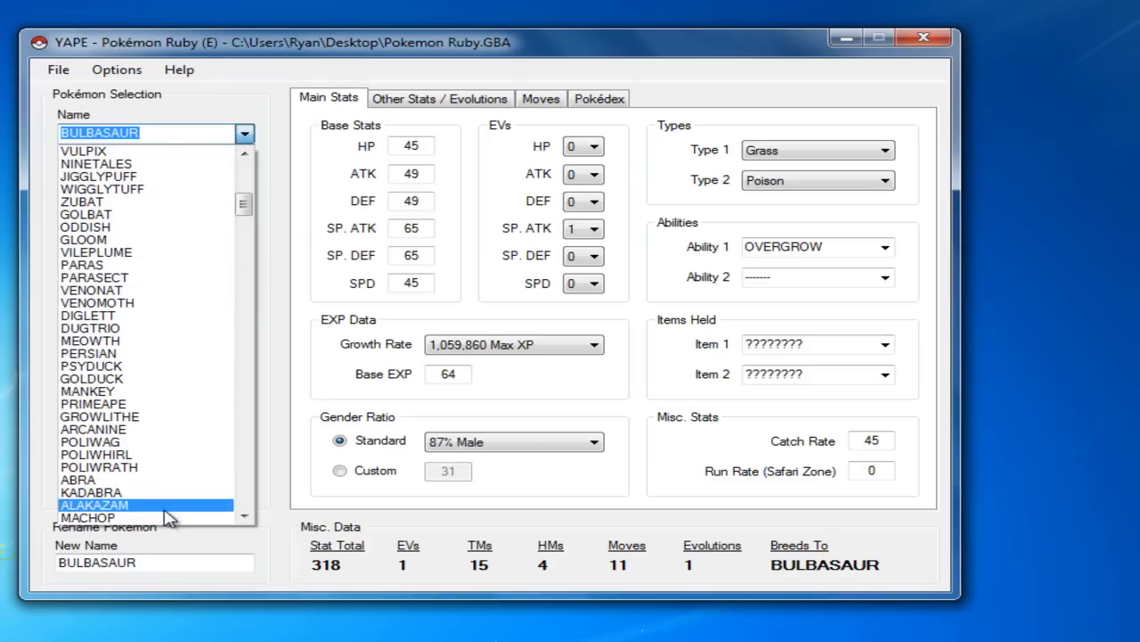
{"action": "left_click", "coordinate": [244, 517]}
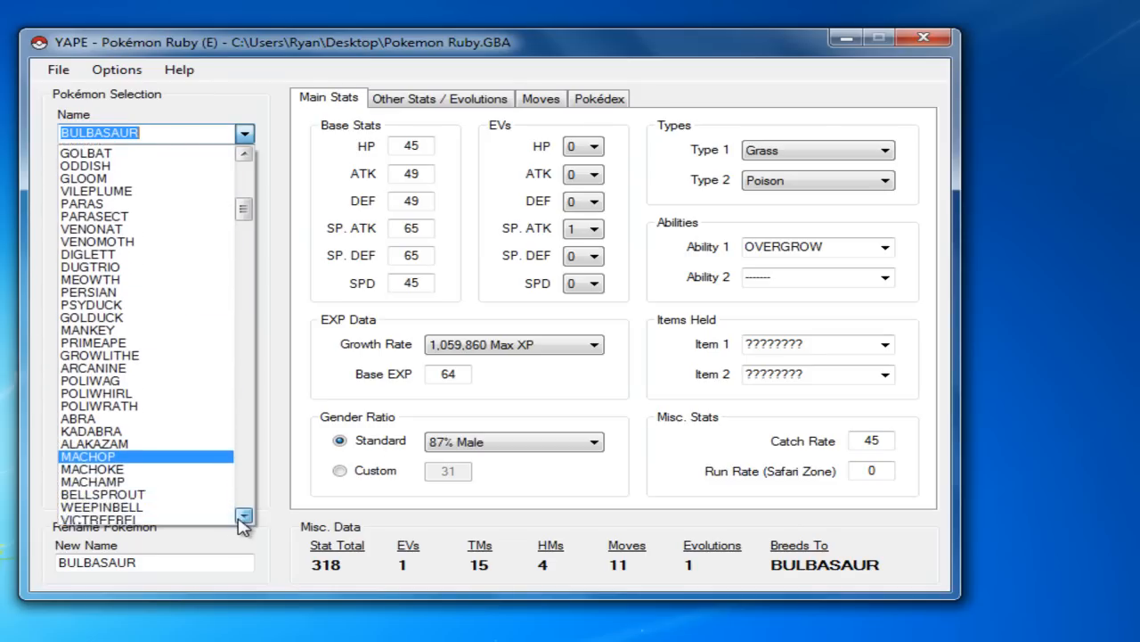
{"action": "left_click", "coordinate": [183, 510]}
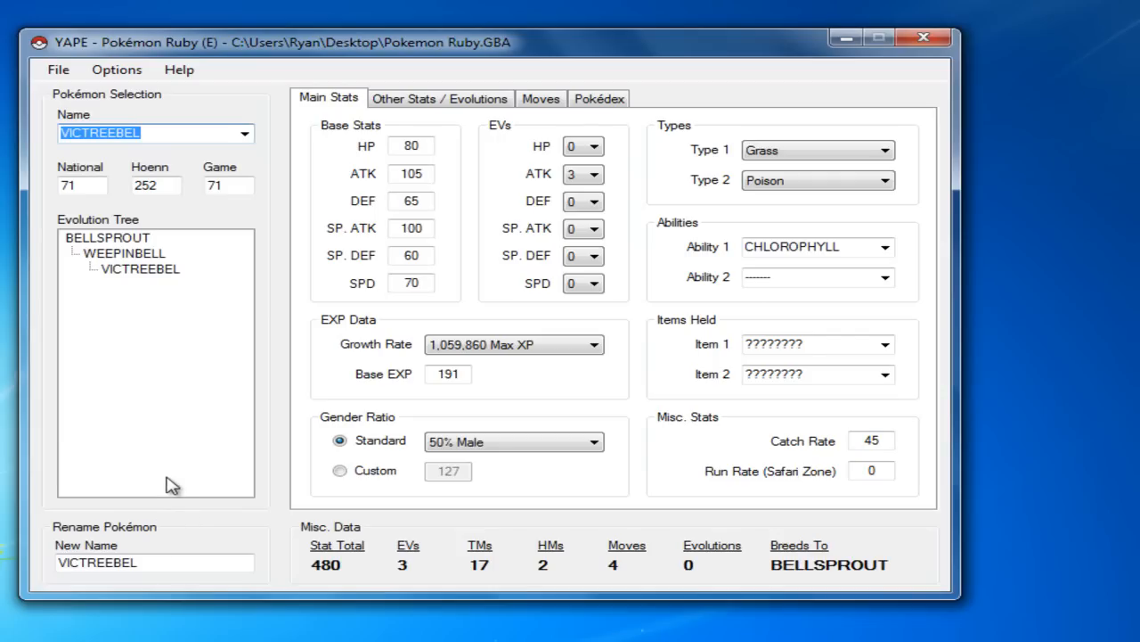
Rename VICTREEBEL as STARAPTOR
{"action": "double_click", "coordinate": [211, 565]}
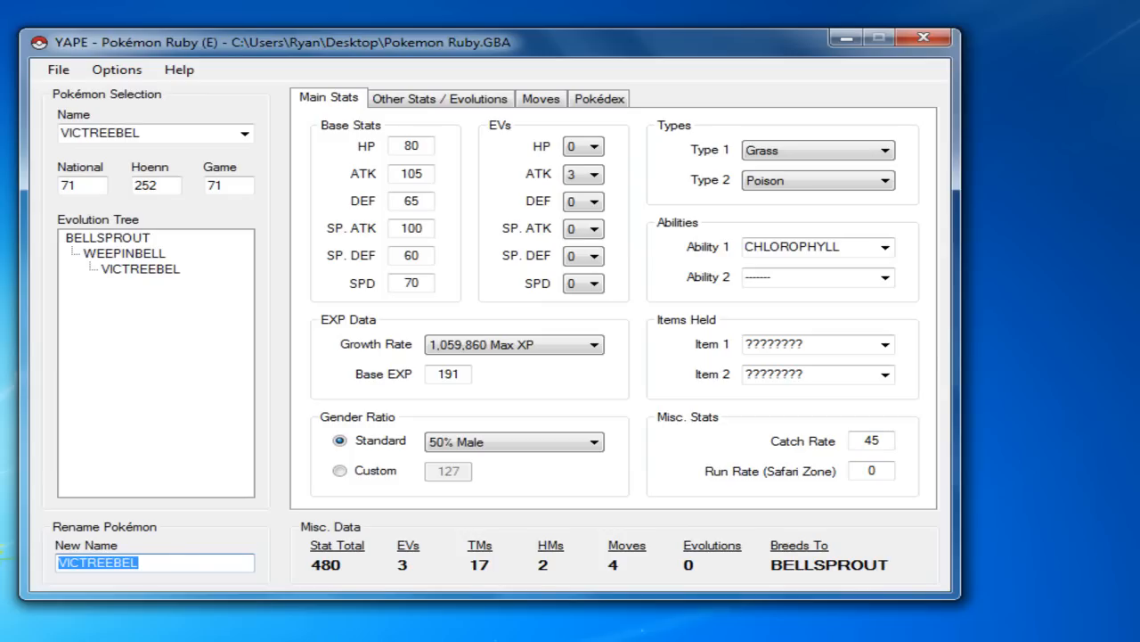
{"action": "type", "text": "STARAPTO"}
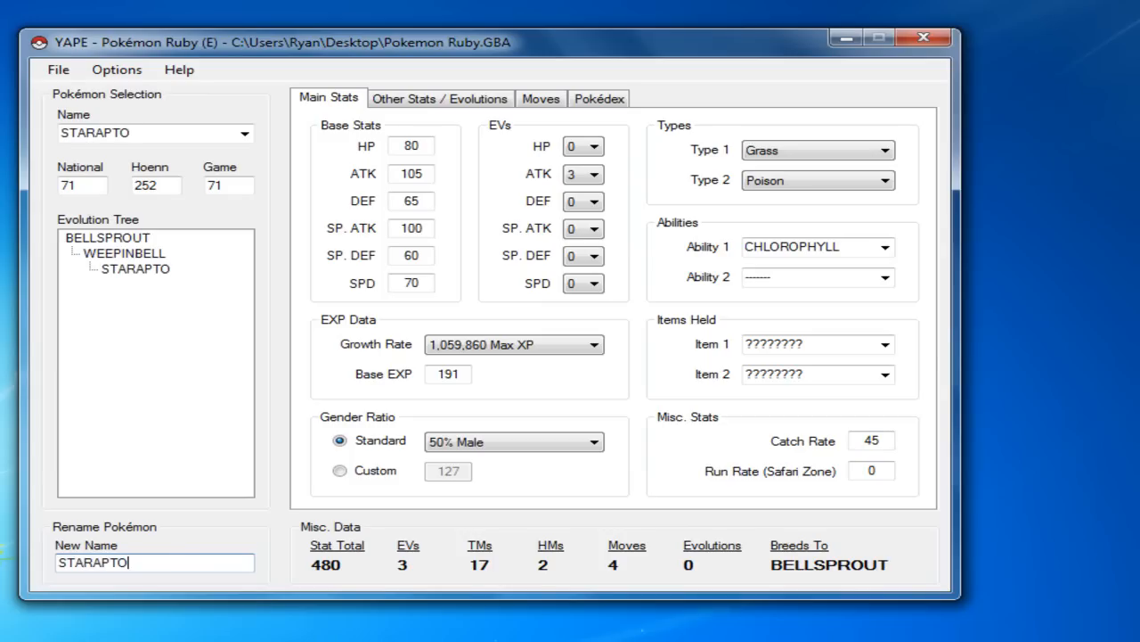
{"action": "type", "text": "R"}
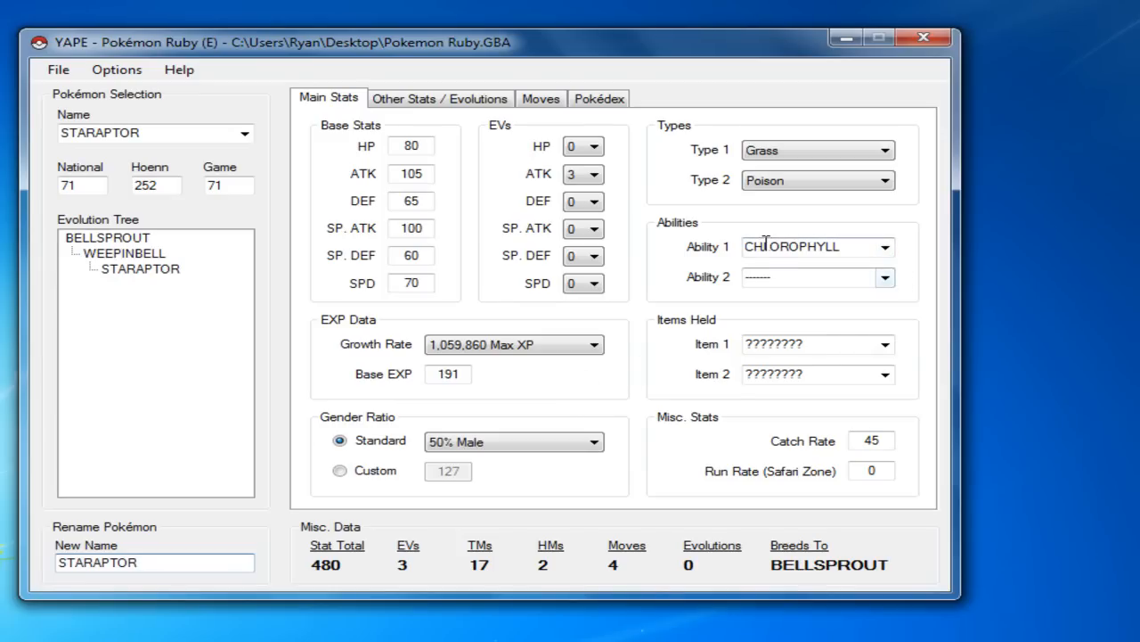
Set STARAPTOR's Type 1 to Normal and Type 2 to Flying
{"action": "left_click", "coordinate": [830, 156]}
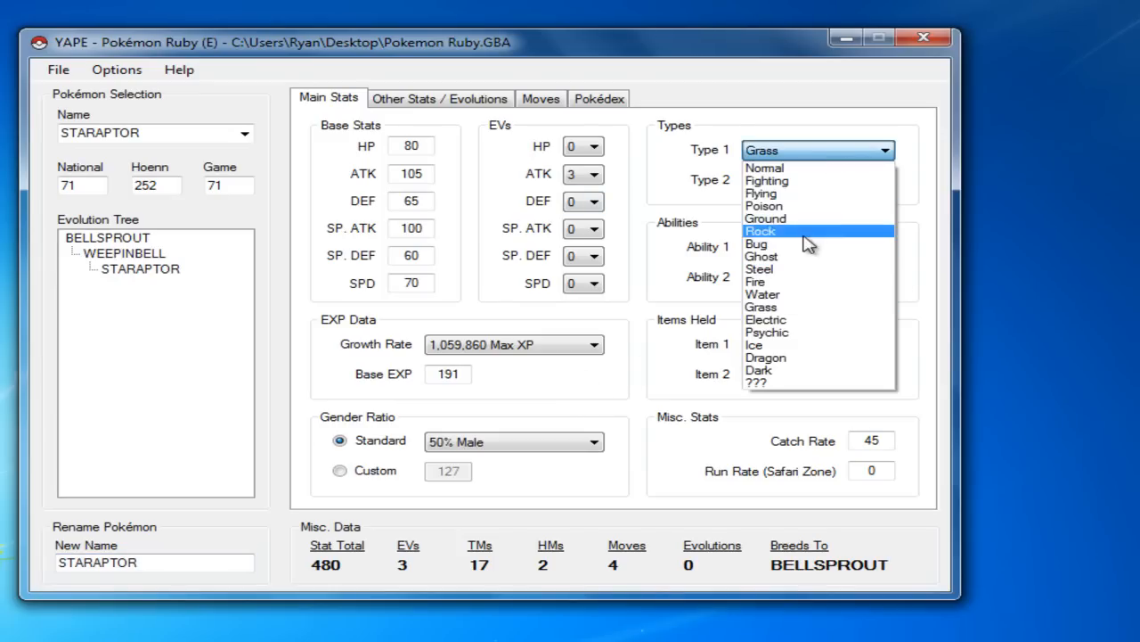
{"action": "left_click", "coordinate": [789, 169]}
{"action": "left_click", "coordinate": [789, 183]}
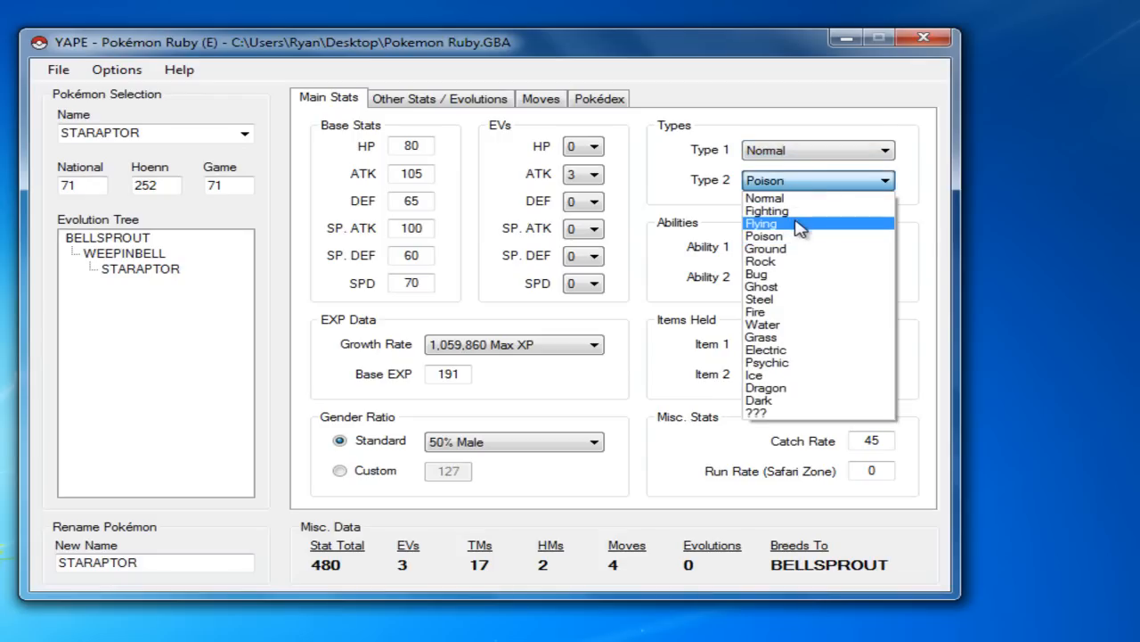
{"action": "left_click", "coordinate": [797, 224]}
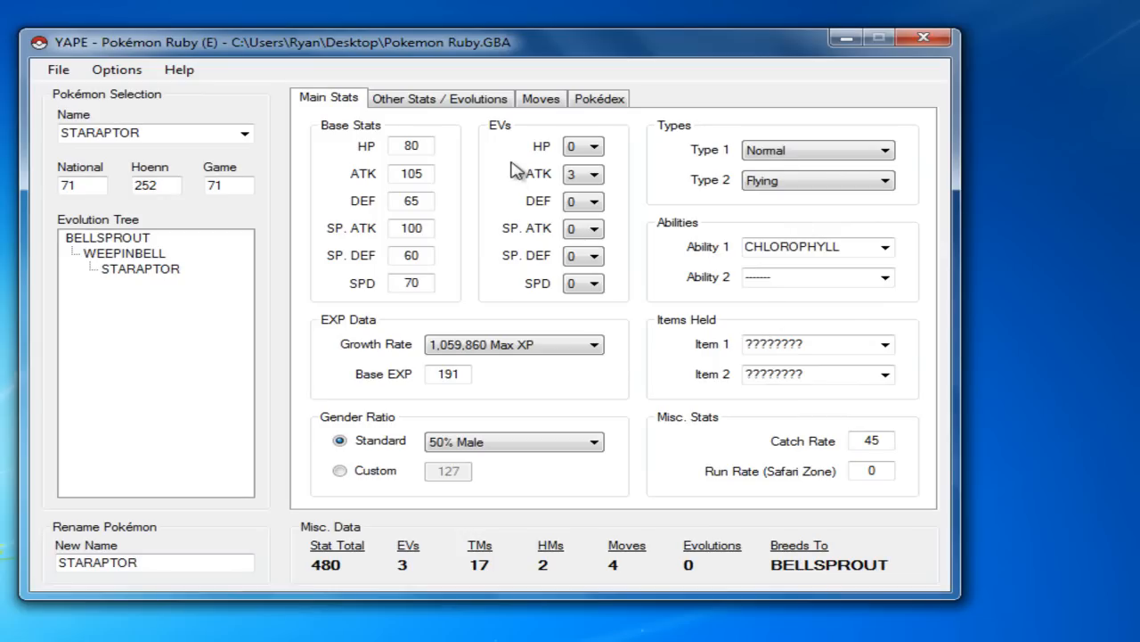
Clear STARAPTOR's base HP and re-enter it as 80
{"action": "double_click", "coordinate": [412, 147]}
{"action": "key", "text": "BackSpace"}
{"action": "type", "text": "80"}
Add a Breeding Only evolution to BULBASAUR and remove it again, and look through the available evolution types
{"action": "left_click", "coordinate": [434, 101]}
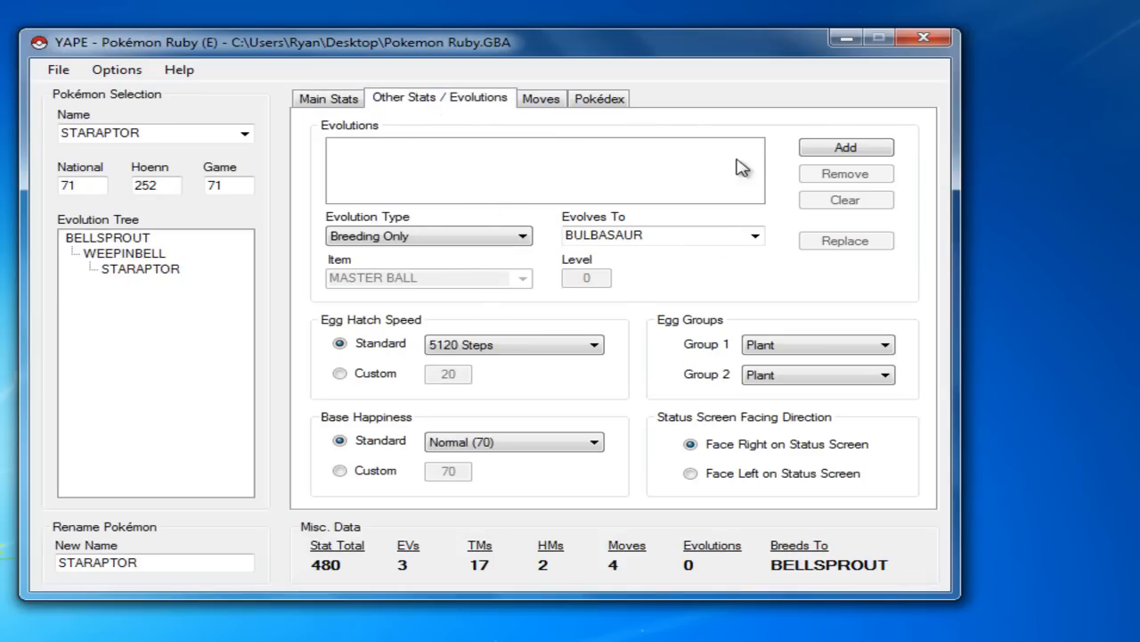
{"action": "left_click", "coordinate": [846, 145]}
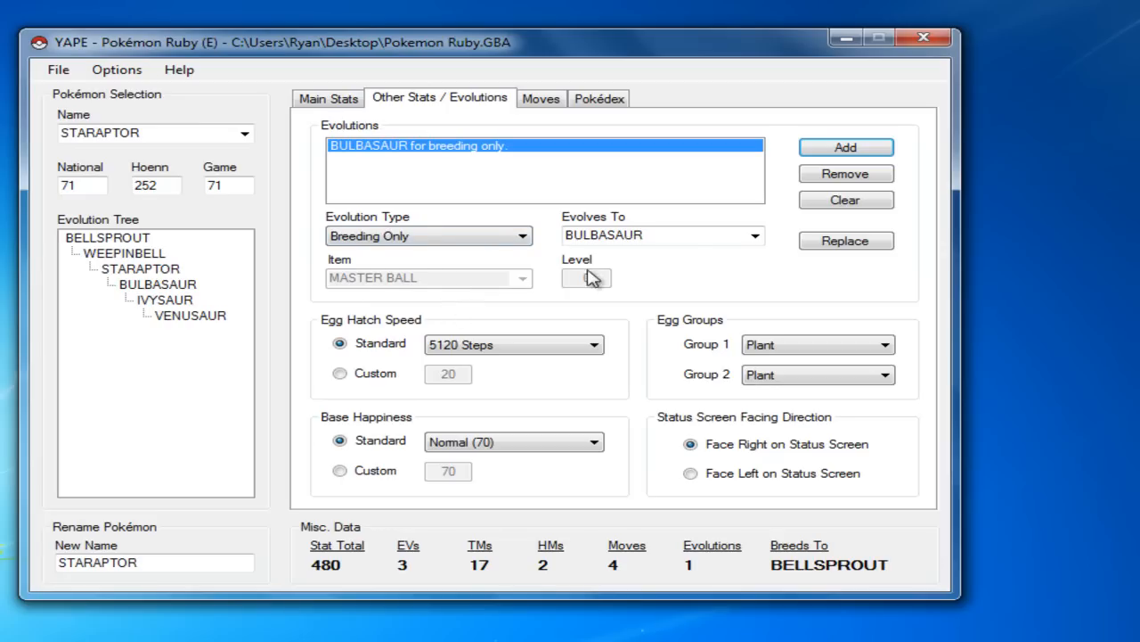
{"action": "left_click", "coordinate": [831, 174]}
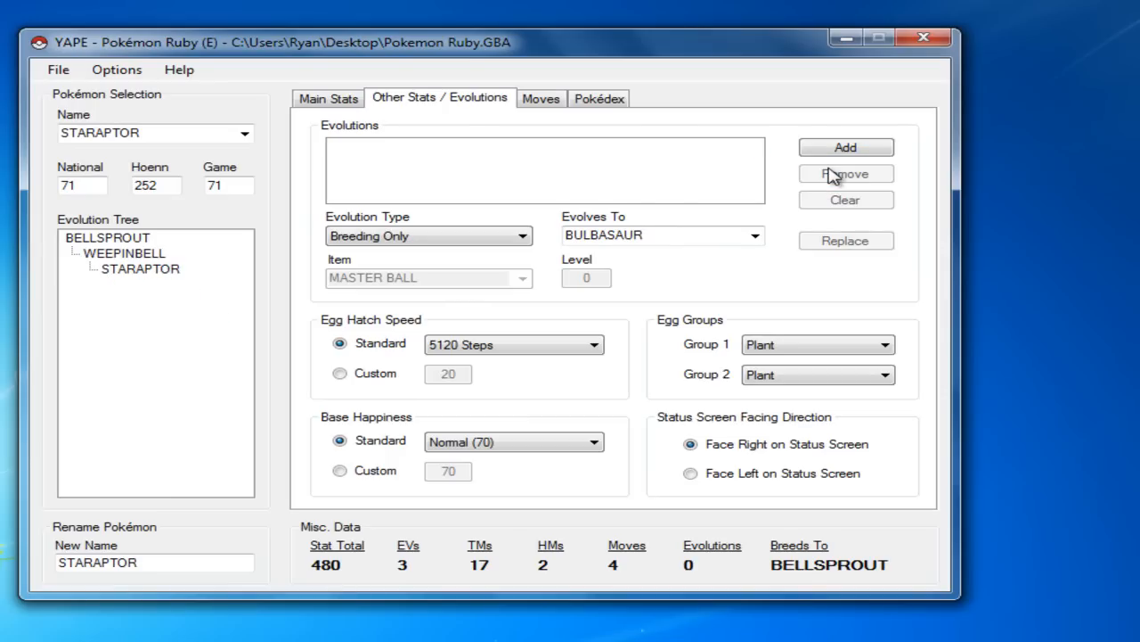
{"action": "left_click", "coordinate": [474, 236]}
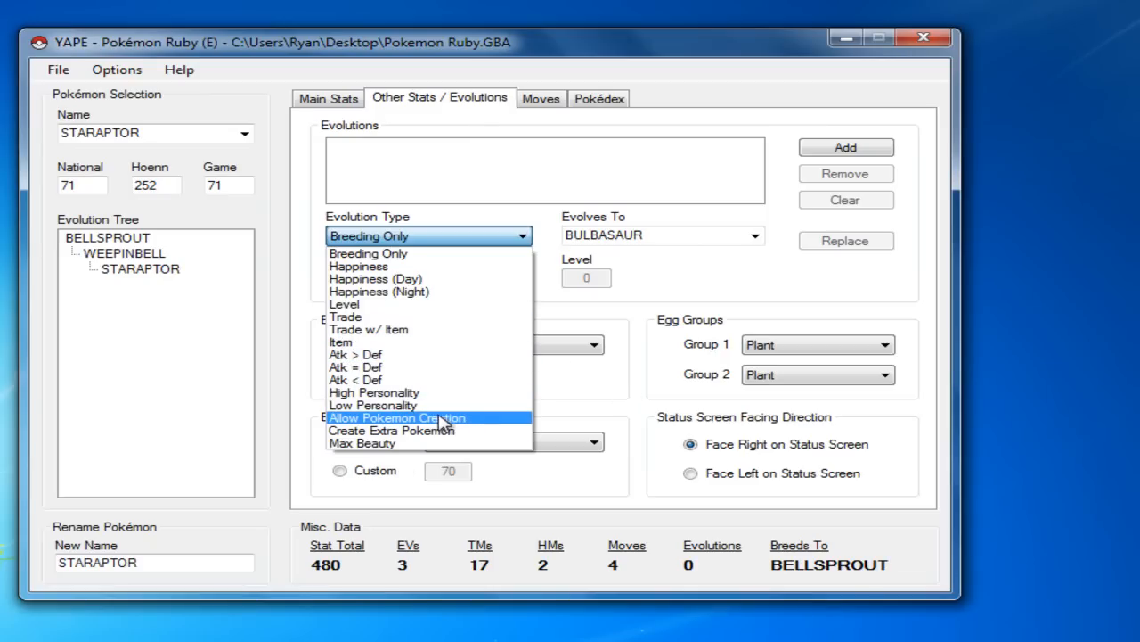
{"action": "left_click", "coordinate": [579, 411]}
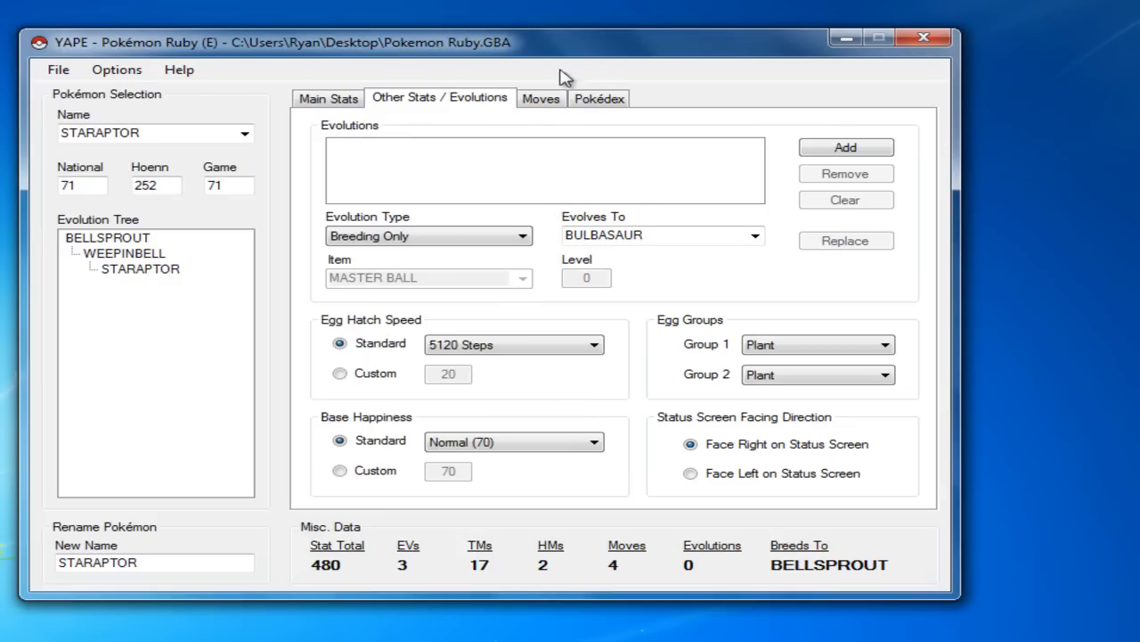
Remove STARAPTOR's TM compatibility with 06 - TOXIC and 09 - BULLET SEED
{"action": "left_click", "coordinate": [563, 100]}
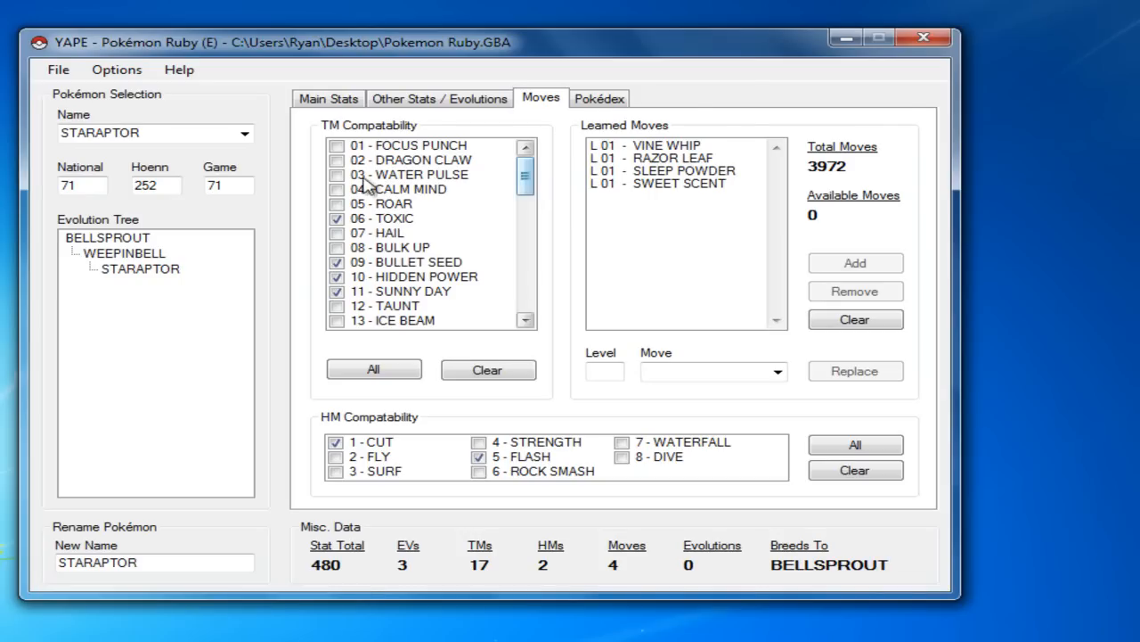
{"action": "left_click", "coordinate": [336, 218]}
{"action": "left_click", "coordinate": [341, 265]}
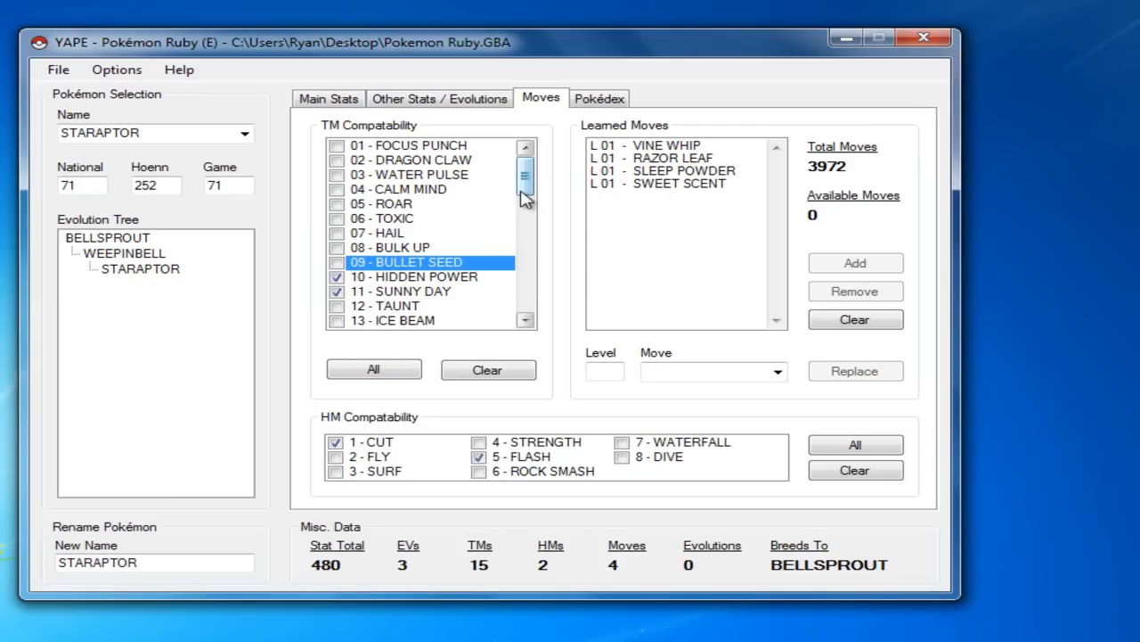
Remove HM compatibility with CUT and FLASH, and enable 2 - FLY for STARAPTOR
{"action": "left_click", "coordinate": [338, 445]}
{"action": "left_click", "coordinate": [486, 457]}
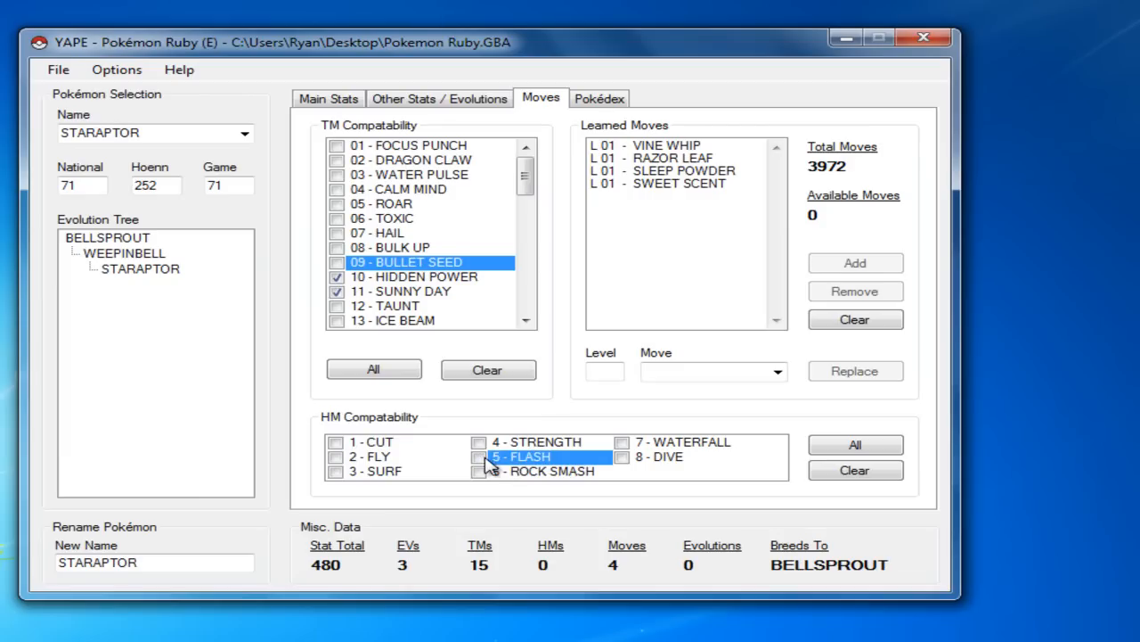
{"action": "left_click", "coordinate": [355, 457]}
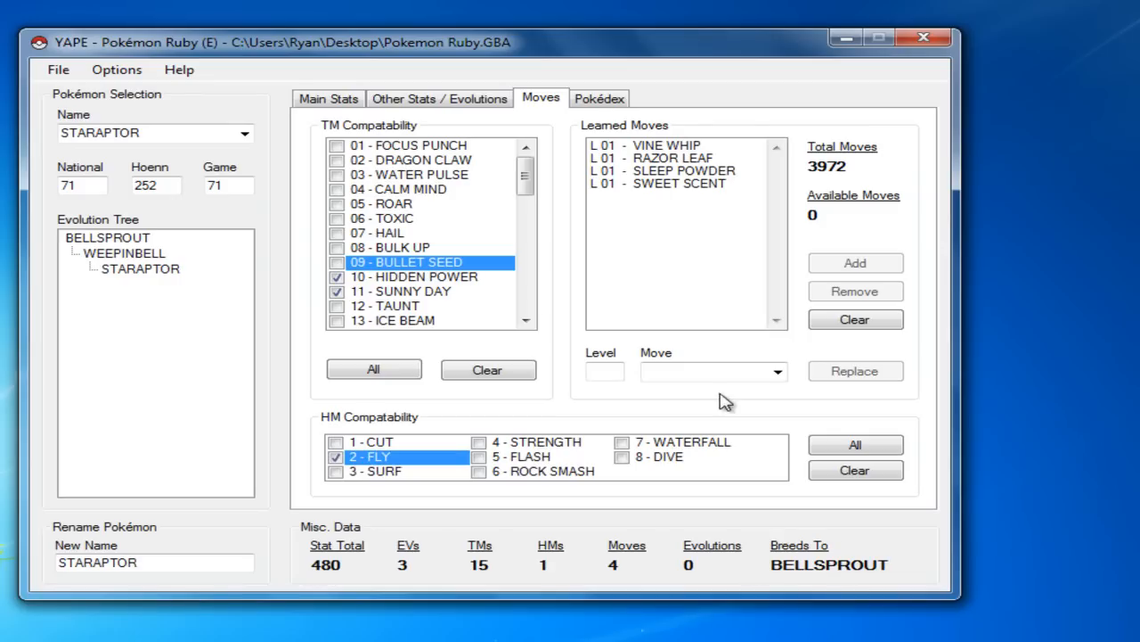
{"action": "left_click", "coordinate": [58, 69]}
{"action": "mouse_move", "coordinate": [117, 70]}
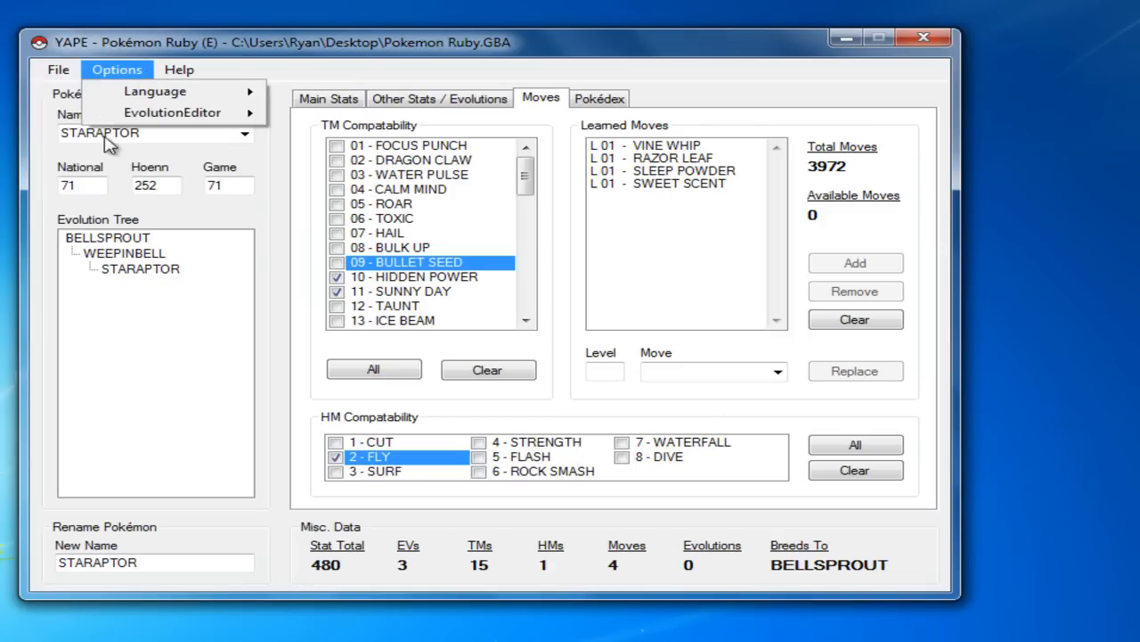
{"action": "left_click", "coordinate": [285, 76]}
Delete and retype the last letter of page 1 of STARAPTOR's Pokédex entry
{"action": "left_click", "coordinate": [615, 100]}
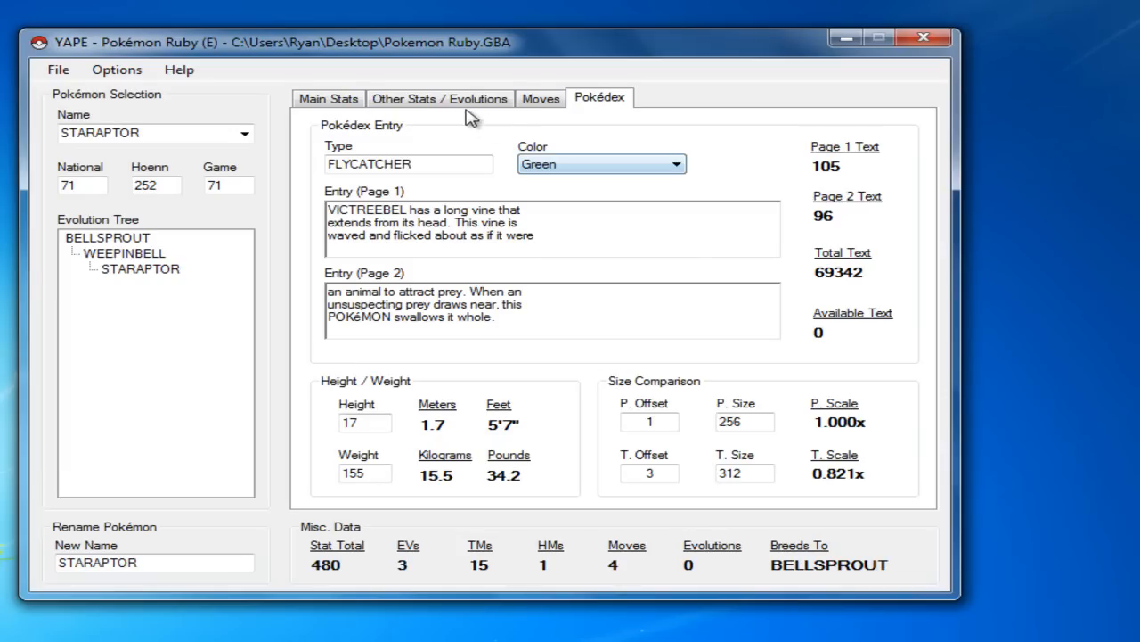
{"action": "key", "text": "BackSpace"}
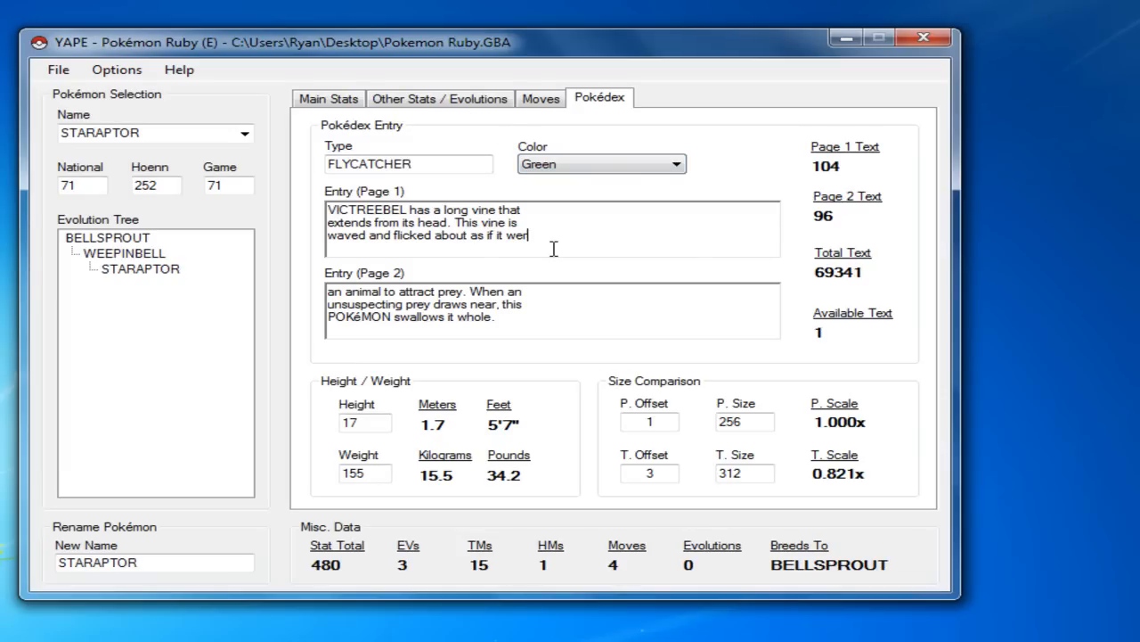
{"action": "type", "text": "E"}
{"action": "key", "text": "BackSpace"}
{"action": "type", "text": "e"}
Select MURKROW, view its main stats and look through the growth rate options
{"action": "left_click", "coordinate": [527, 105]}
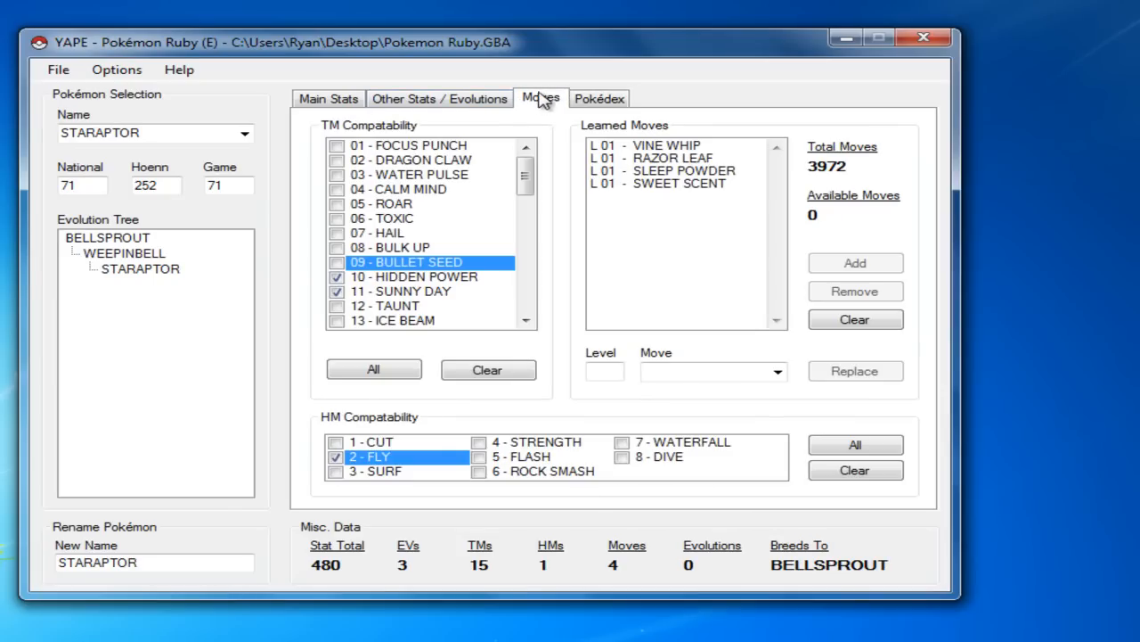
{"action": "left_click", "coordinate": [345, 101]}
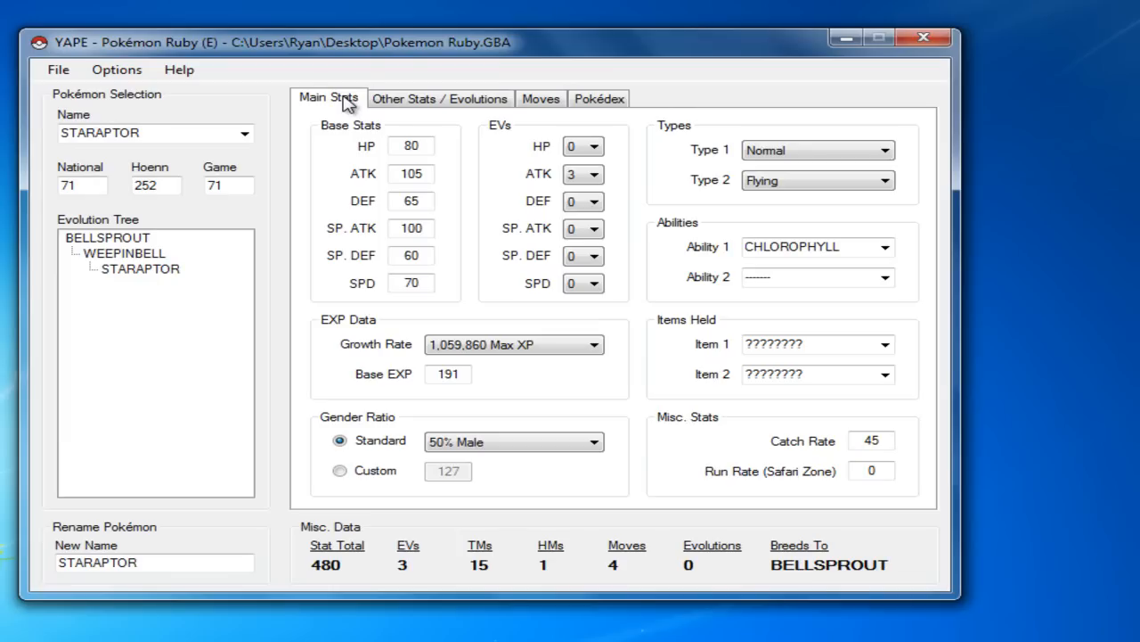
{"action": "left_click", "coordinate": [244, 133]}
{"action": "mouse_move", "coordinate": [245, 224]}
{"action": "left_mouse_down"}
{"action": "mouse_move", "coordinate": [260, 357]}
{"action": "mouse_move", "coordinate": [251, 347]}
{"action": "left_mouse_up"}
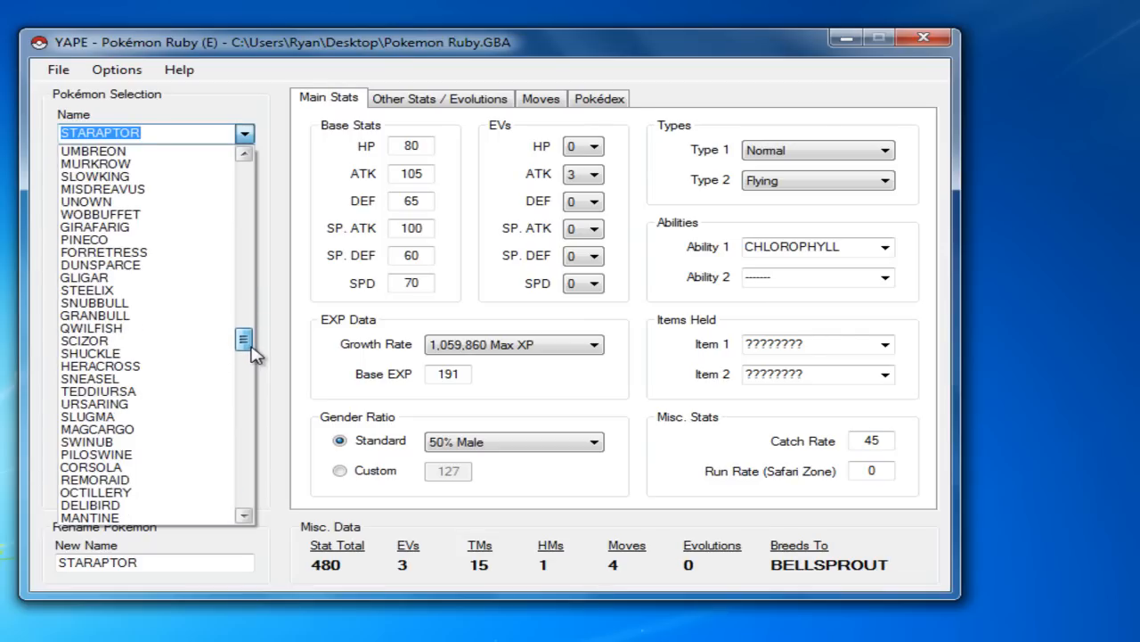
{"action": "left_click", "coordinate": [98, 163]}
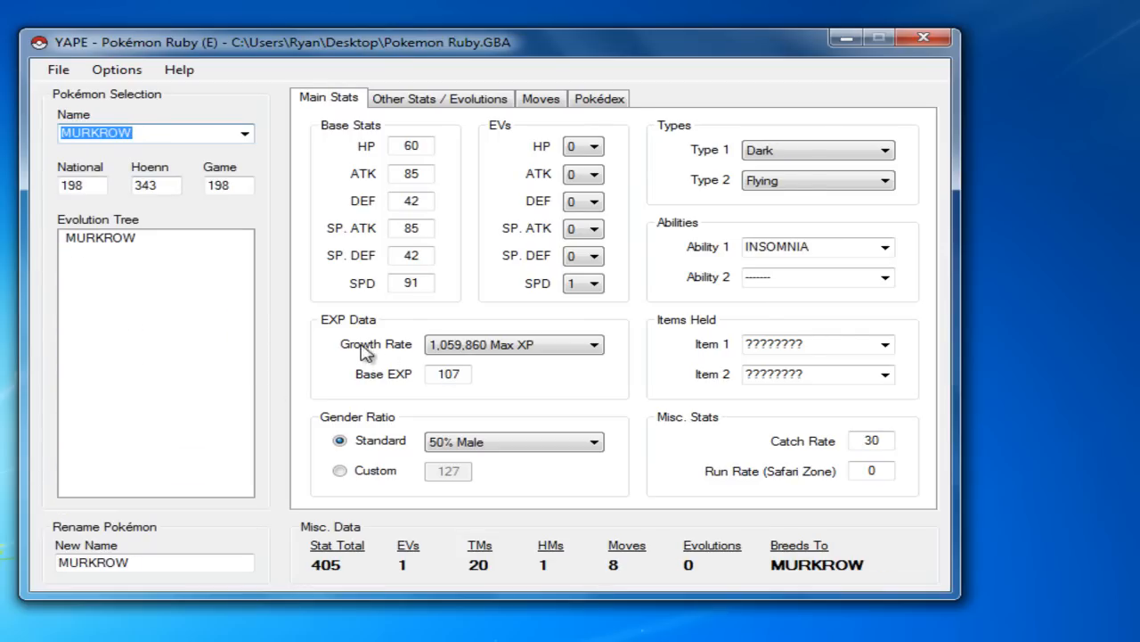
{"action": "left_click", "coordinate": [467, 351]}
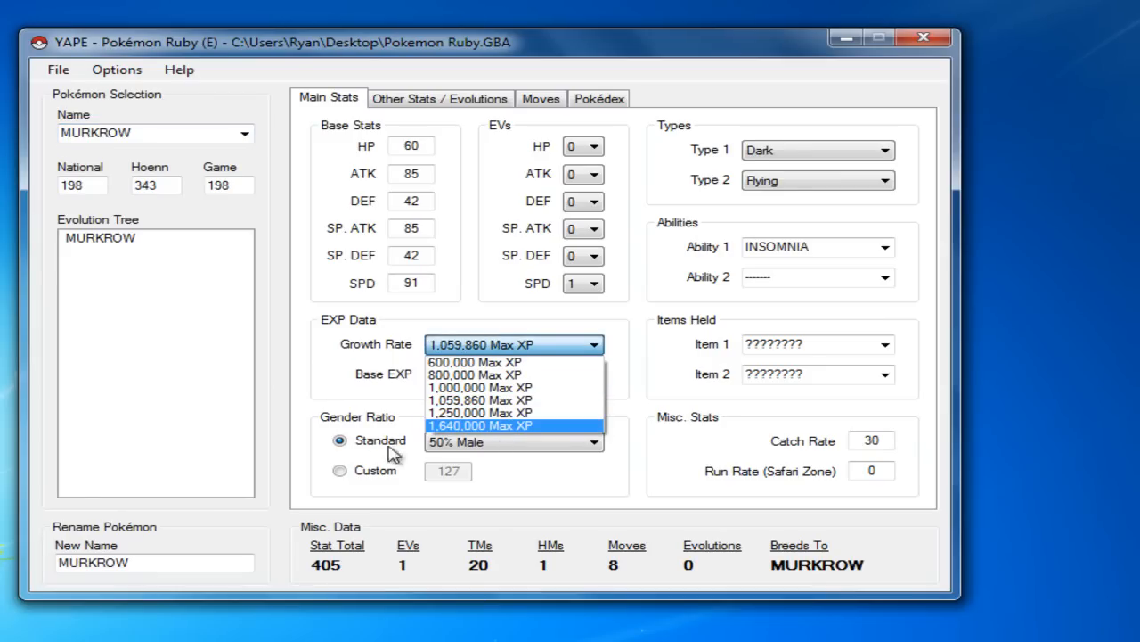
{"action": "left_click", "coordinate": [365, 386]}
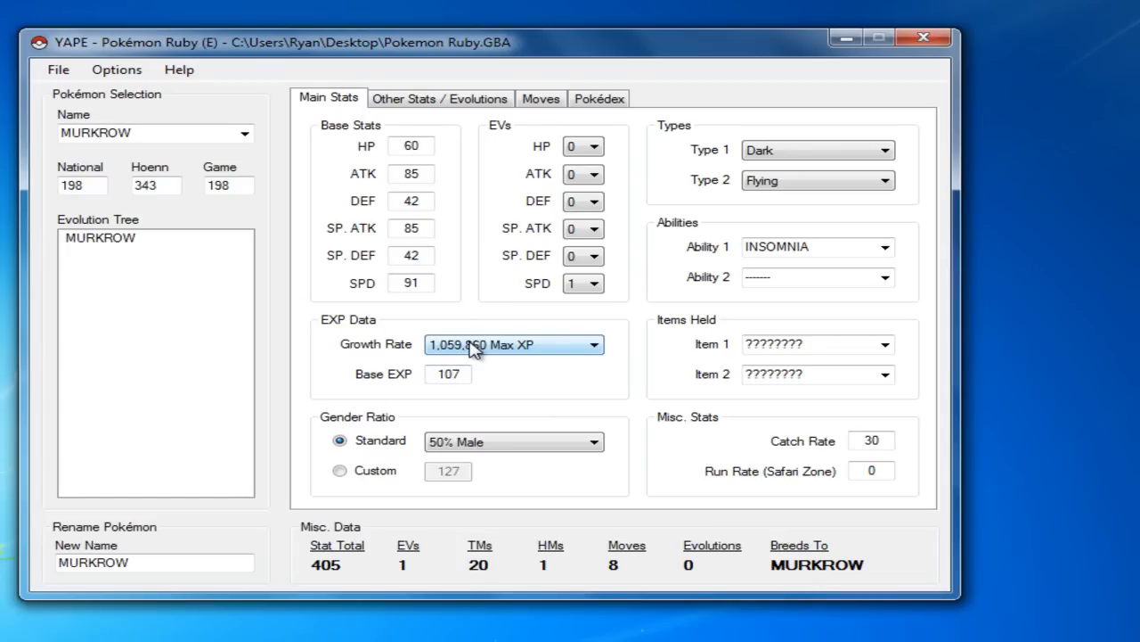
Select HERACROSS and view its main stats for comparison
{"action": "left_click", "coordinate": [243, 134]}
{"action": "left_click_drag", "start_coordinate": [247, 334], "coordinate": [250, 348]}
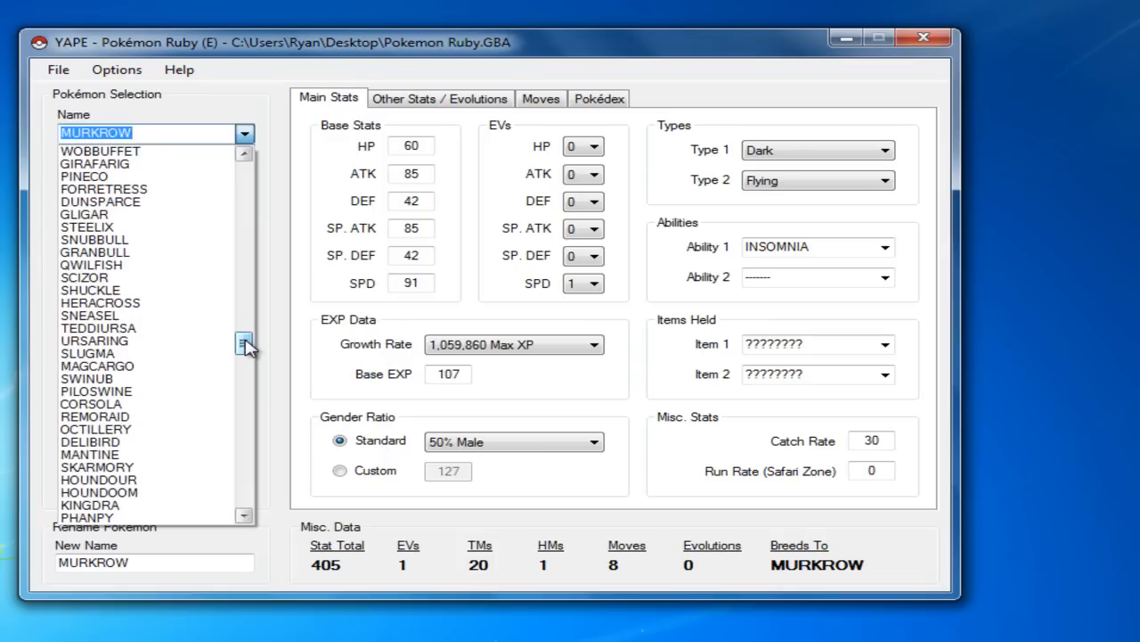
{"action": "left_click", "coordinate": [184, 306]}
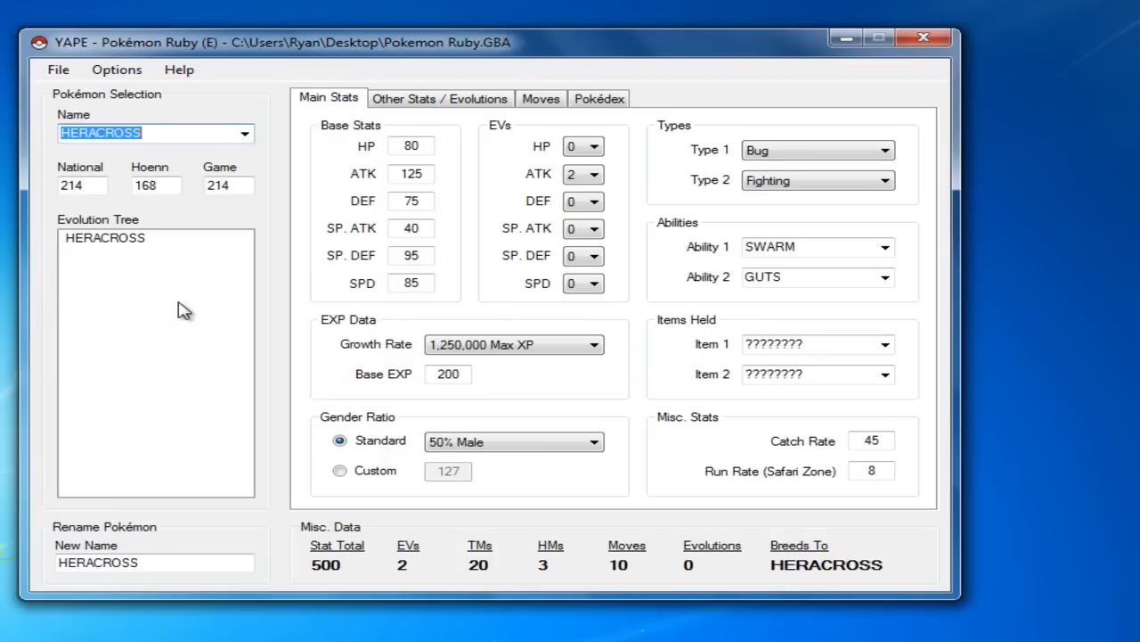
Look through HERACROSS's growth rate options and set its growth rate to 1,059,860 Max XP
{"action": "left_click", "coordinate": [490, 345]}
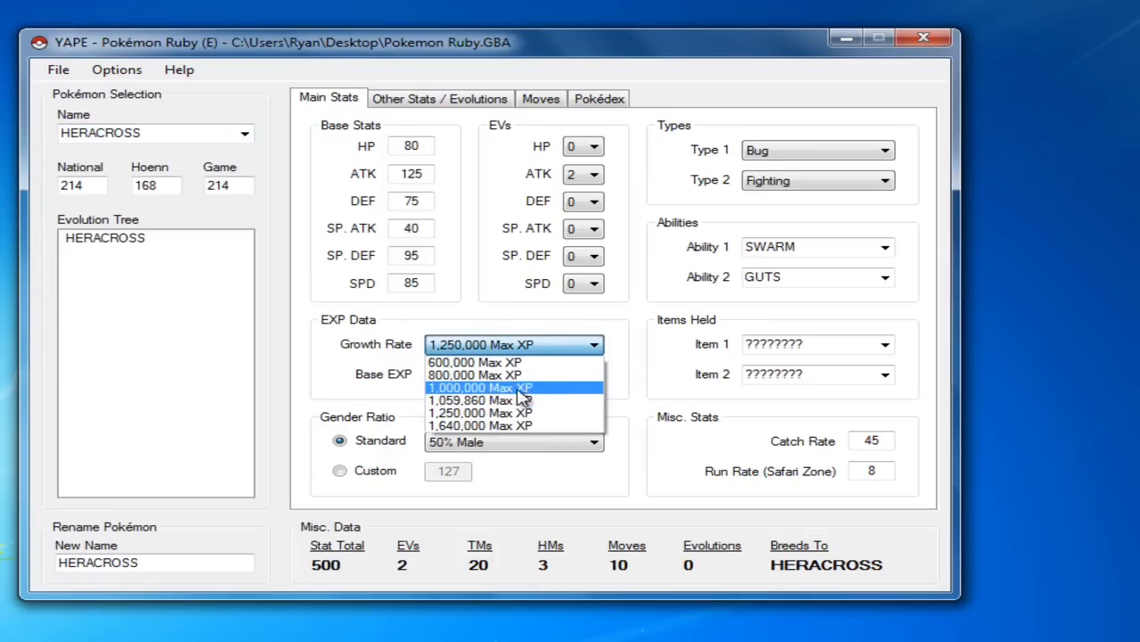
{"action": "left_click", "coordinate": [456, 348]}
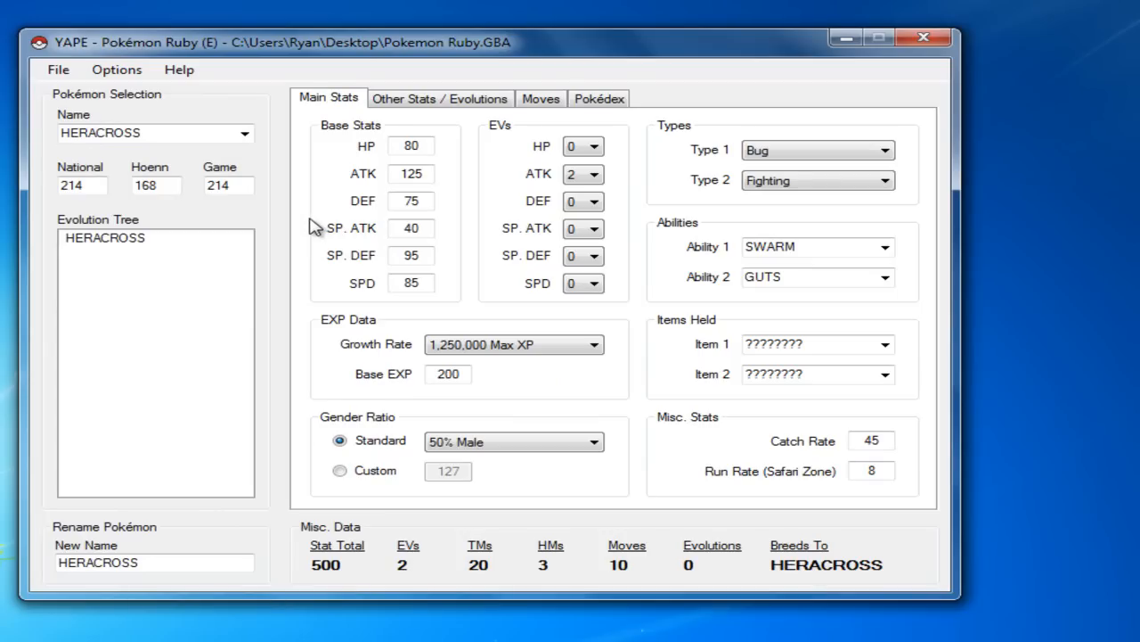
{"action": "left_click", "coordinate": [494, 345]}
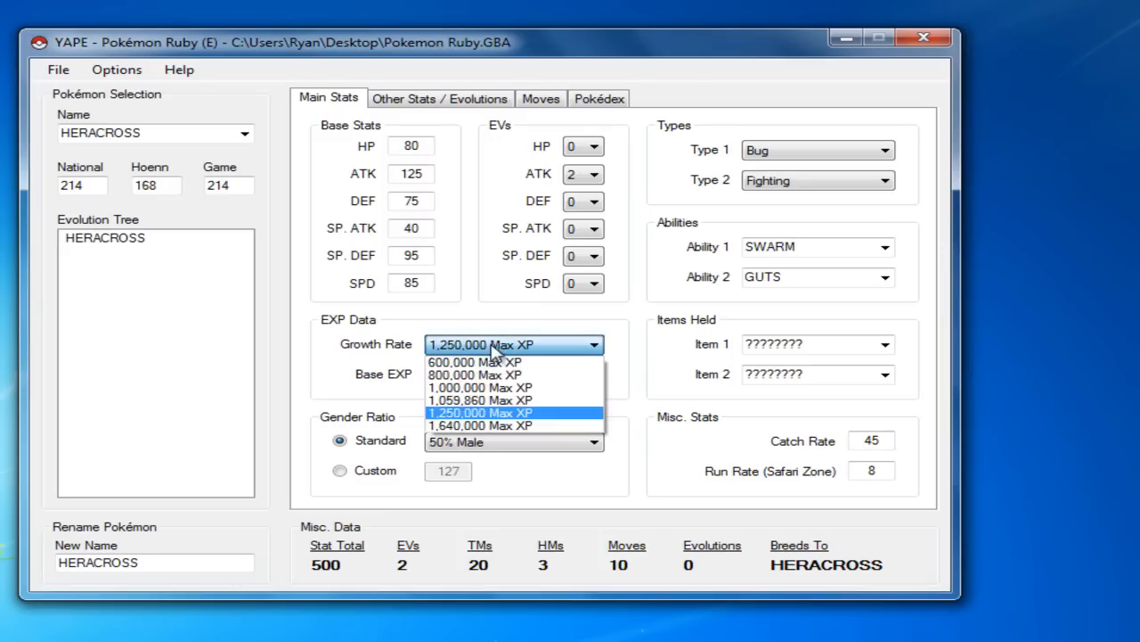
{"action": "left_click", "coordinate": [494, 401]}
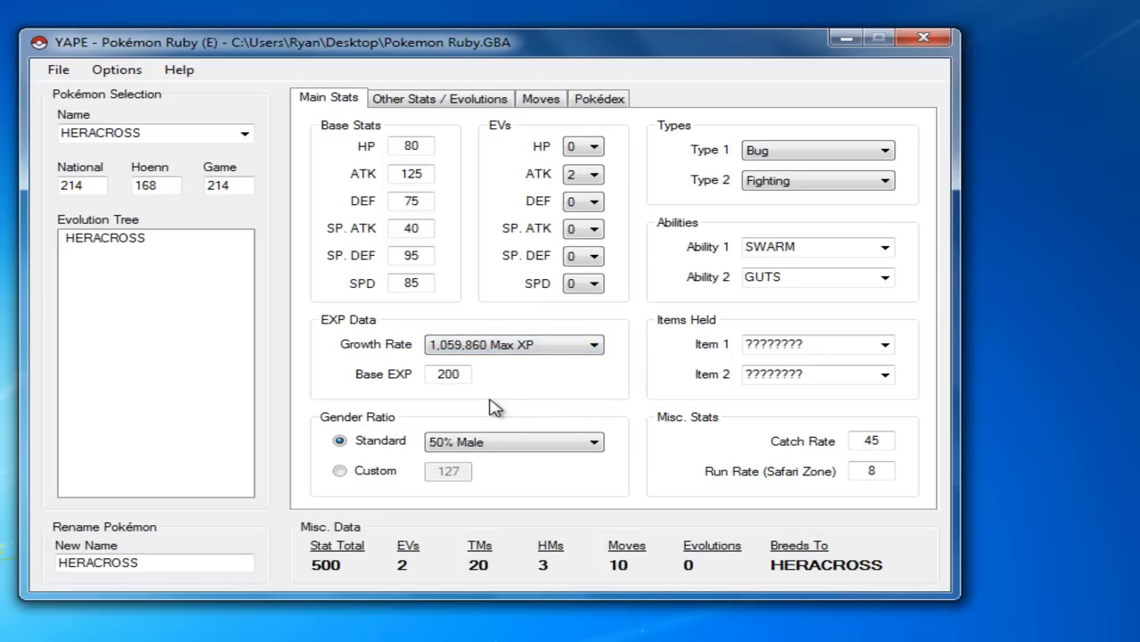
{"action": "left_click", "coordinate": [508, 349]}
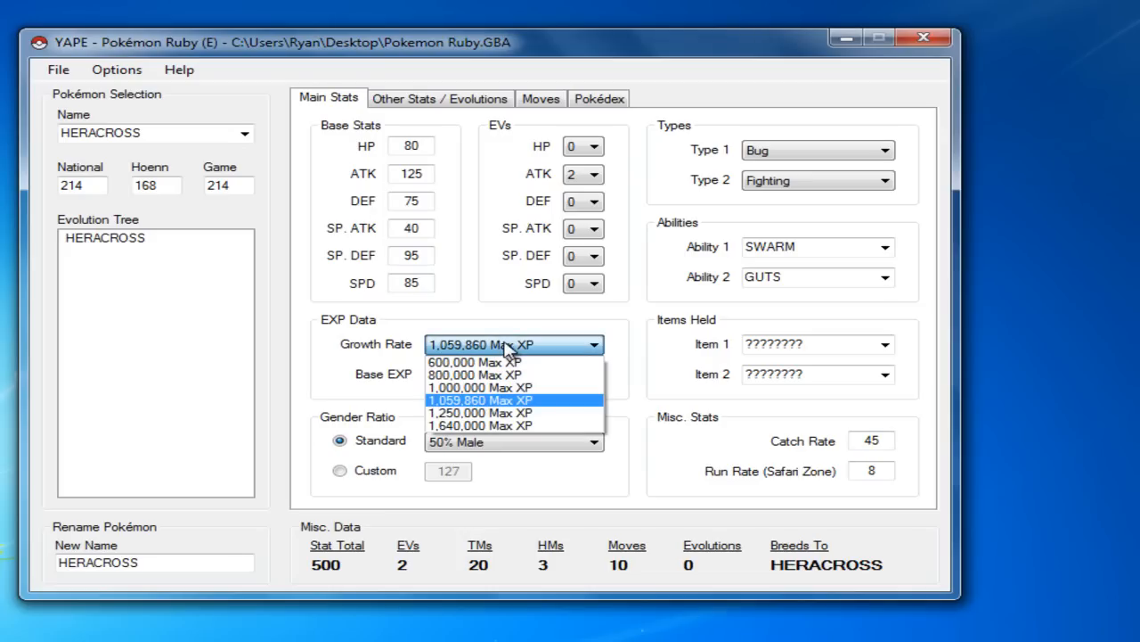
{"action": "left_click", "coordinate": [499, 400]}
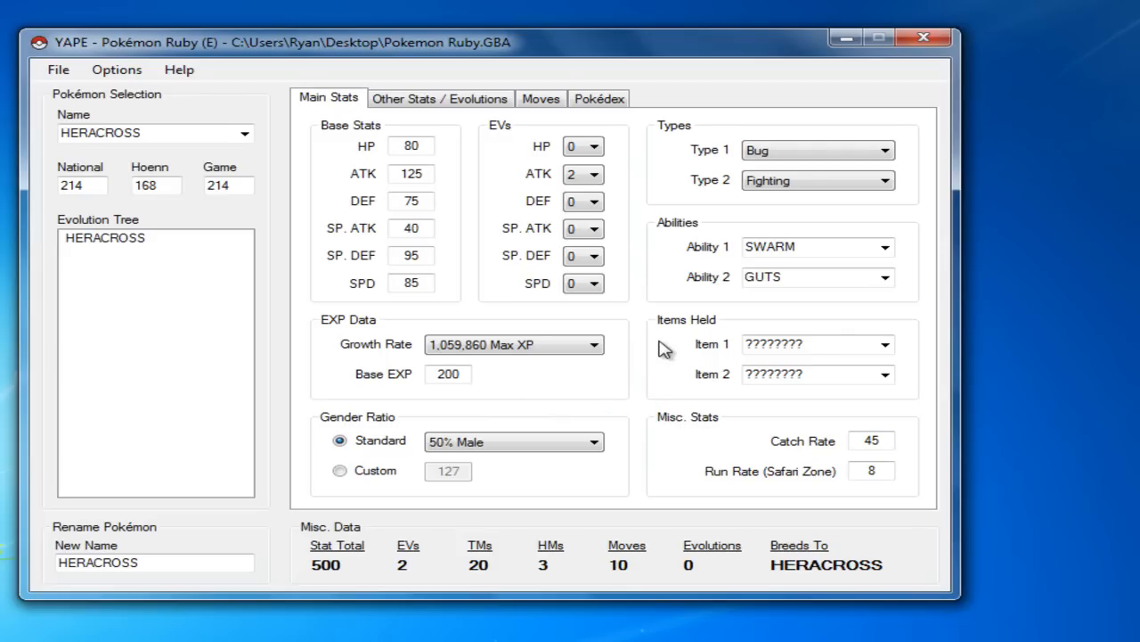
Select STARAPTOR again and set its Ability 1 to KEEN EYE
{"action": "left_click", "coordinate": [244, 132]}
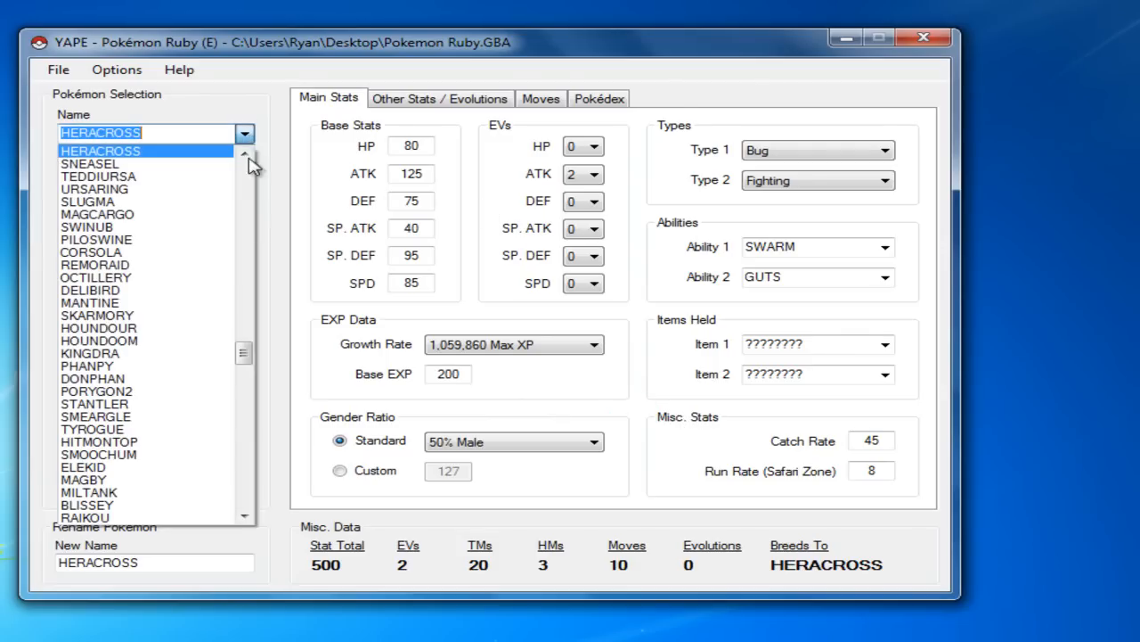
{"action": "left_click_drag", "start_coordinate": [244, 350], "coordinate": [250, 257]}
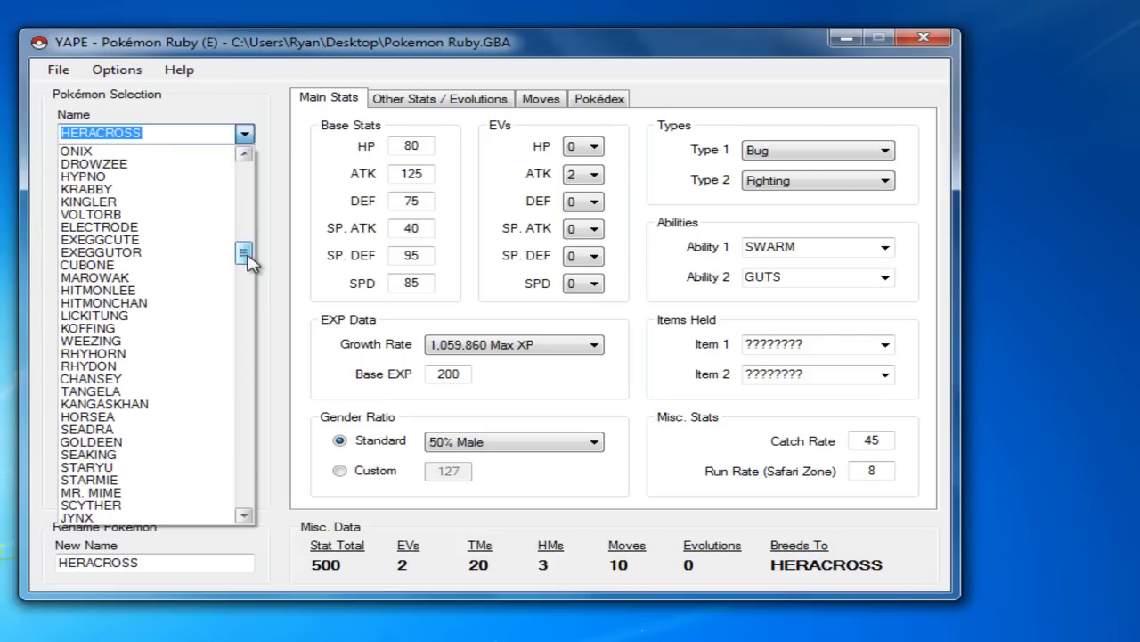
{"action": "left_click_drag", "start_coordinate": [246, 249], "coordinate": [250, 216]}
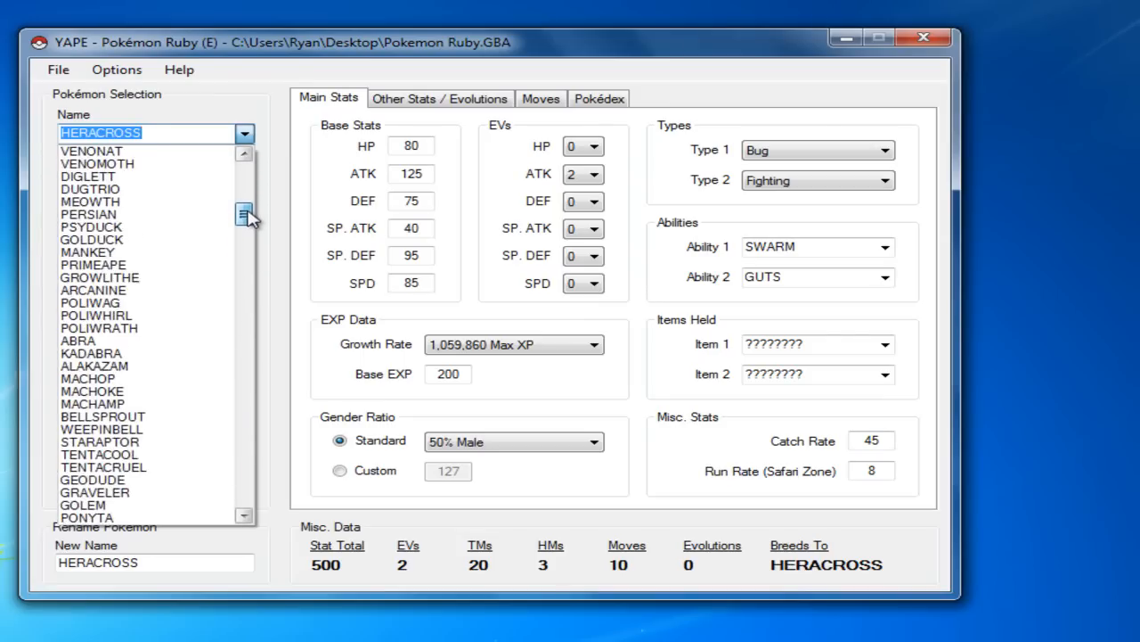
{"action": "left_click", "coordinate": [149, 443]}
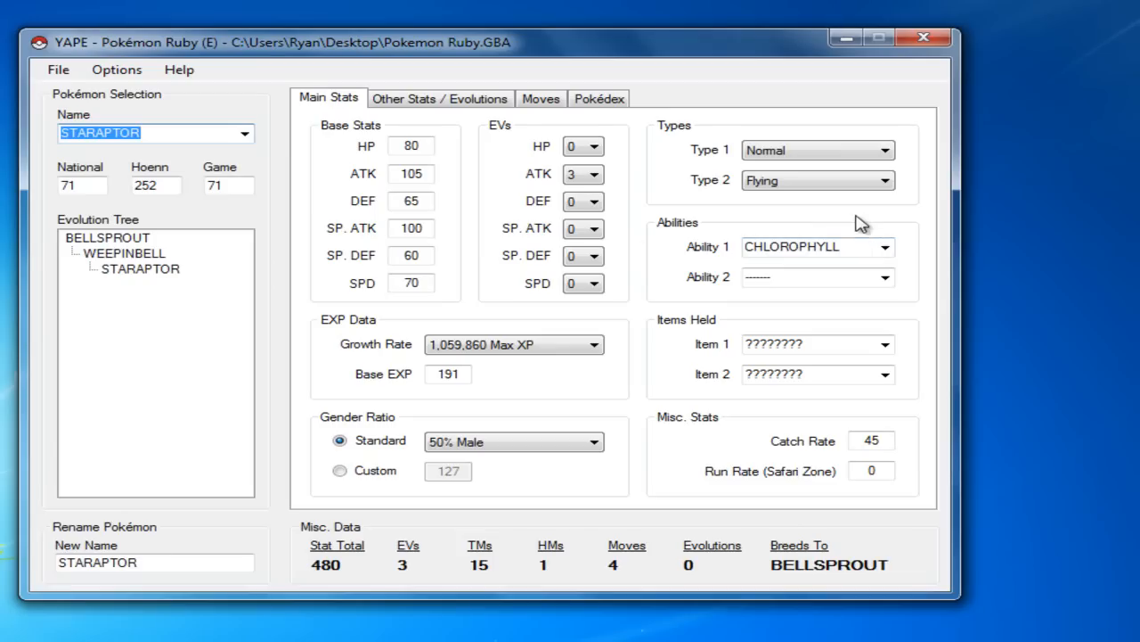
{"action": "left_click", "coordinate": [883, 247]}
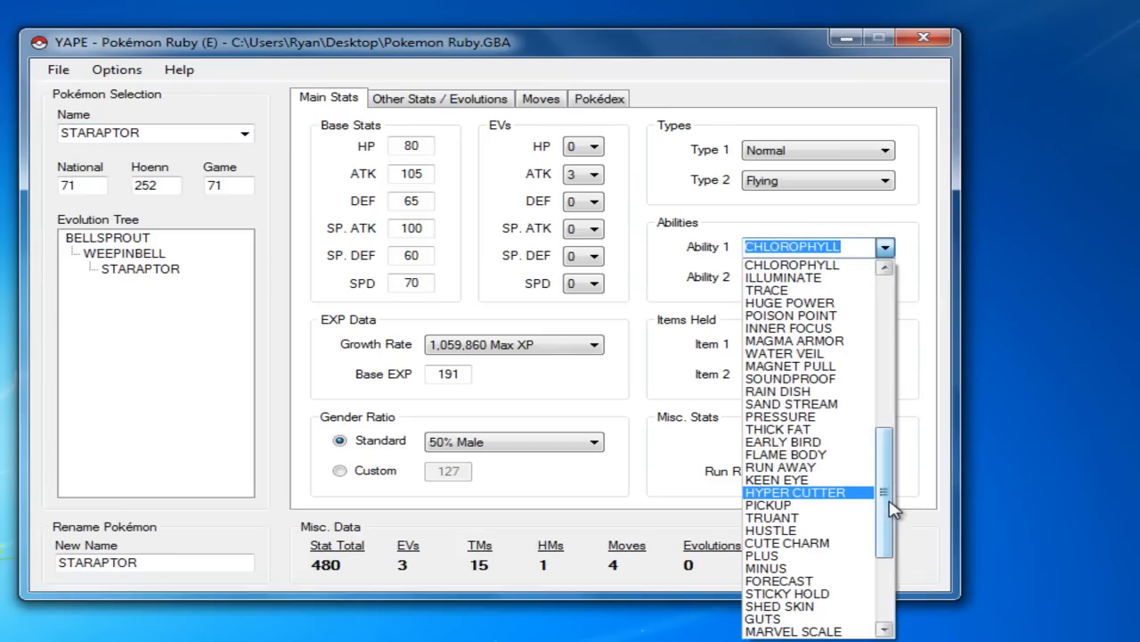
{"action": "left_click", "coordinate": [840, 481]}
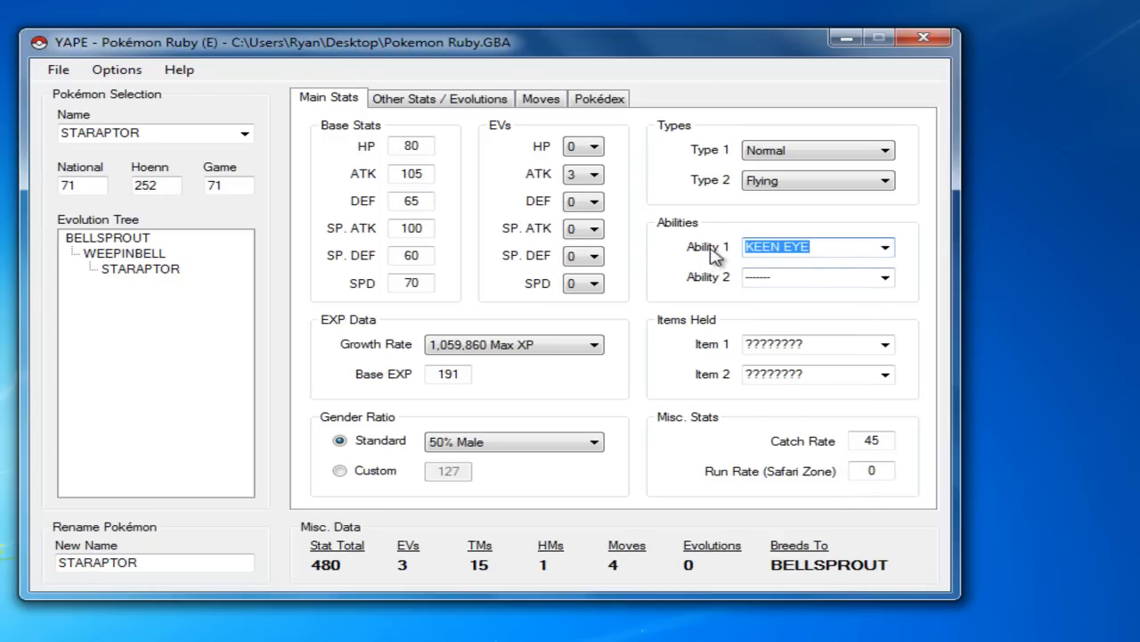
Look through the items available for STARAPTOR's first held item without choosing one
{"action": "left_click", "coordinate": [885, 346]}
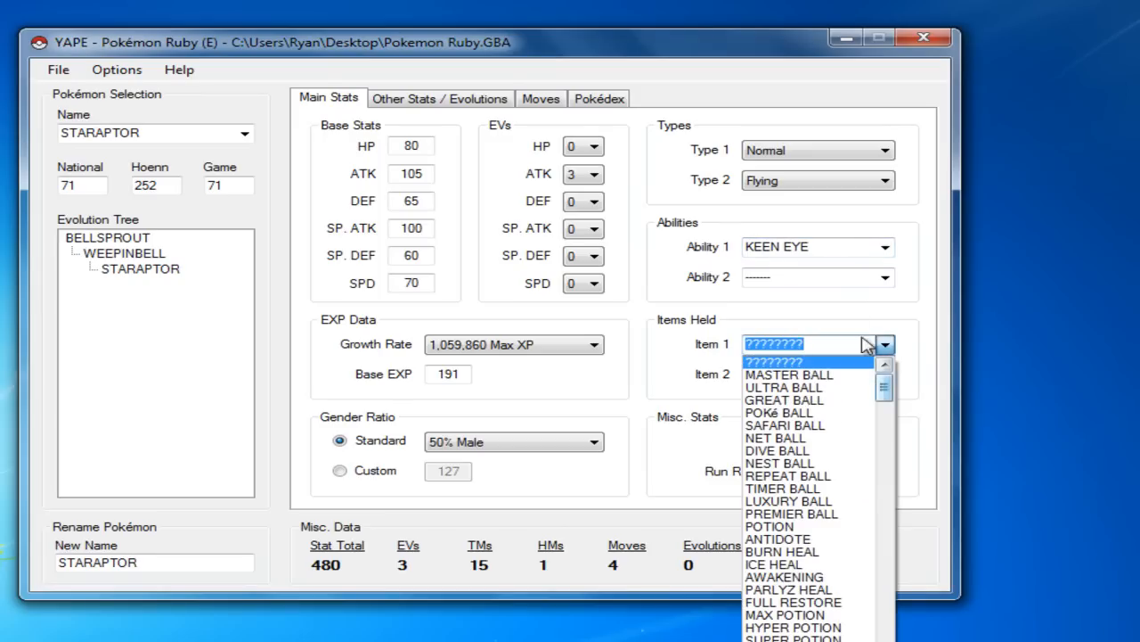
{"action": "left_click", "coordinate": [912, 316]}
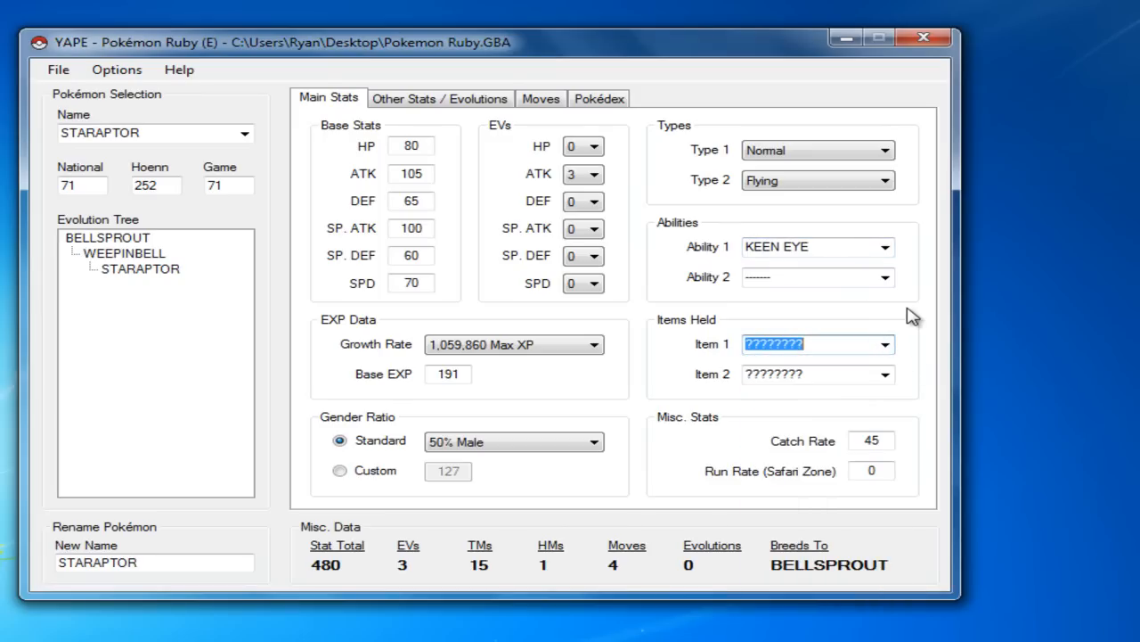
{"action": "left_click", "coordinate": [887, 347]}
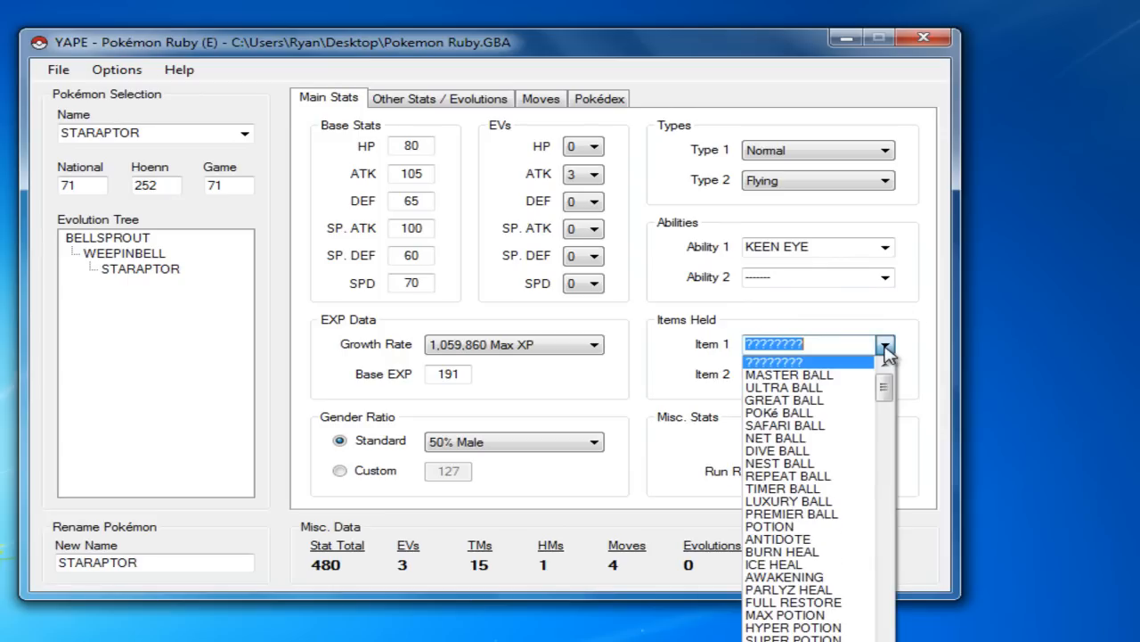
{"action": "mouse_move", "coordinate": [887, 400]}
{"action": "left_mouse_down"}
{"action": "mouse_move", "coordinate": [900, 490]}
{"action": "mouse_move", "coordinate": [886, 386]}
{"action": "left_mouse_up"}
{"action": "left_click", "coordinate": [911, 316]}
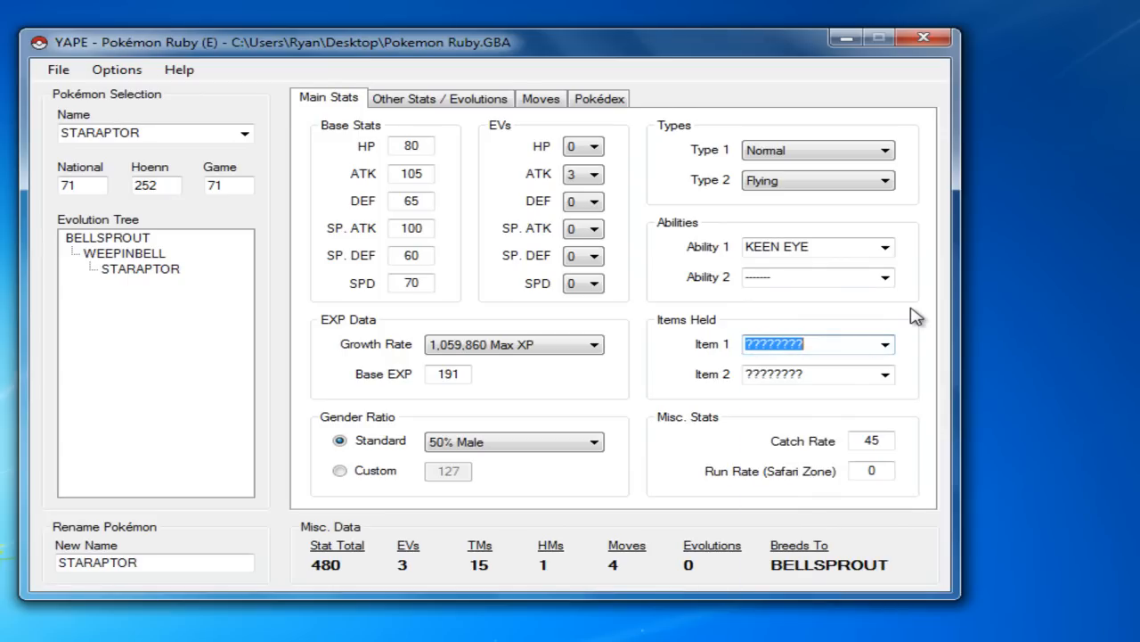